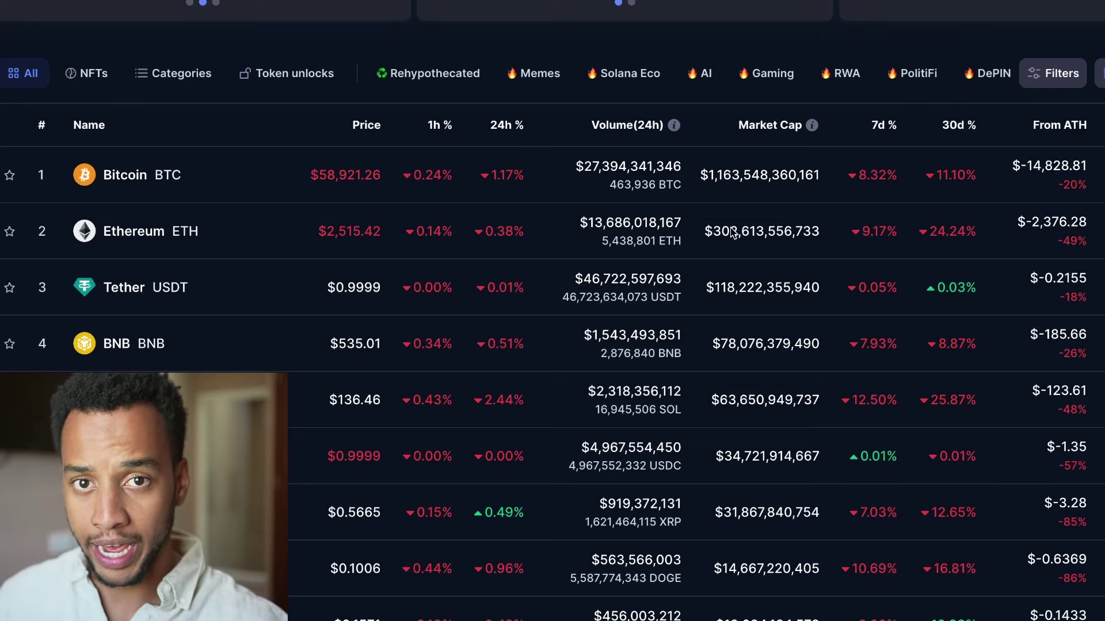
# Sort the coin table by 24h %, then by 7d % ascending so Notcoin leads.
pyautogui.scroll(-1, 322, 164)
pyautogui.scroll(-3, 86, 225)
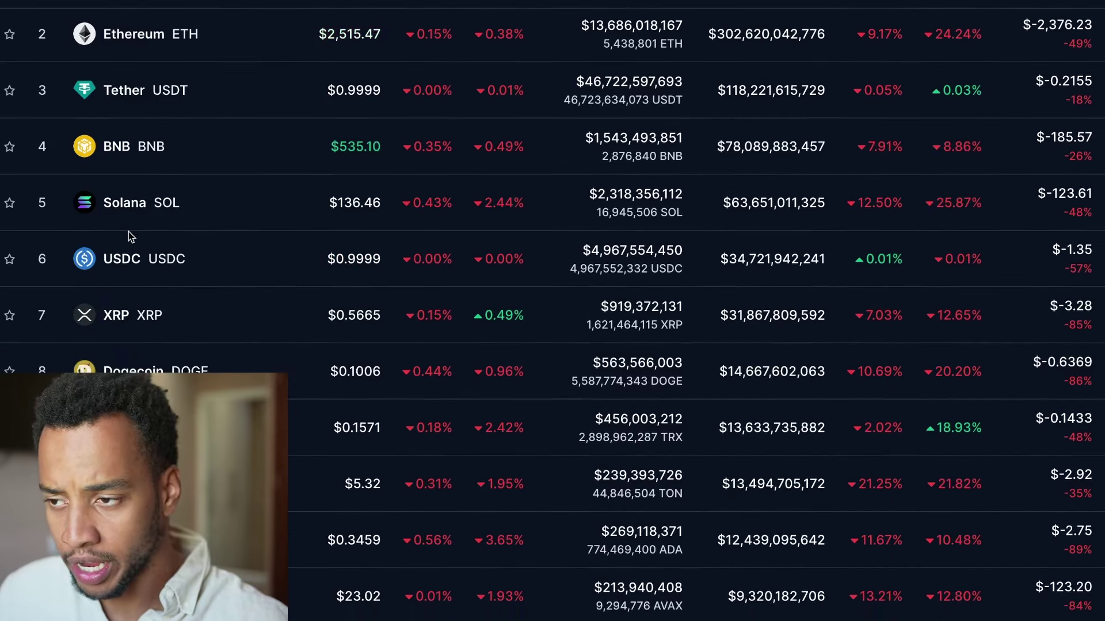
pyautogui.scroll(6, 129, 231)
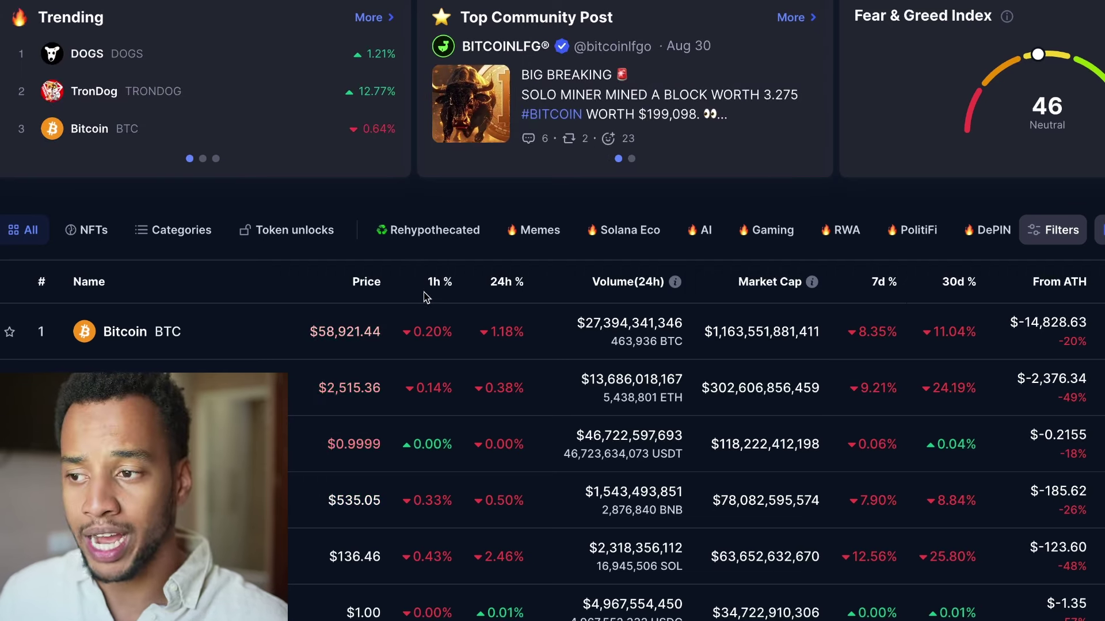
pyautogui.click(504, 282)
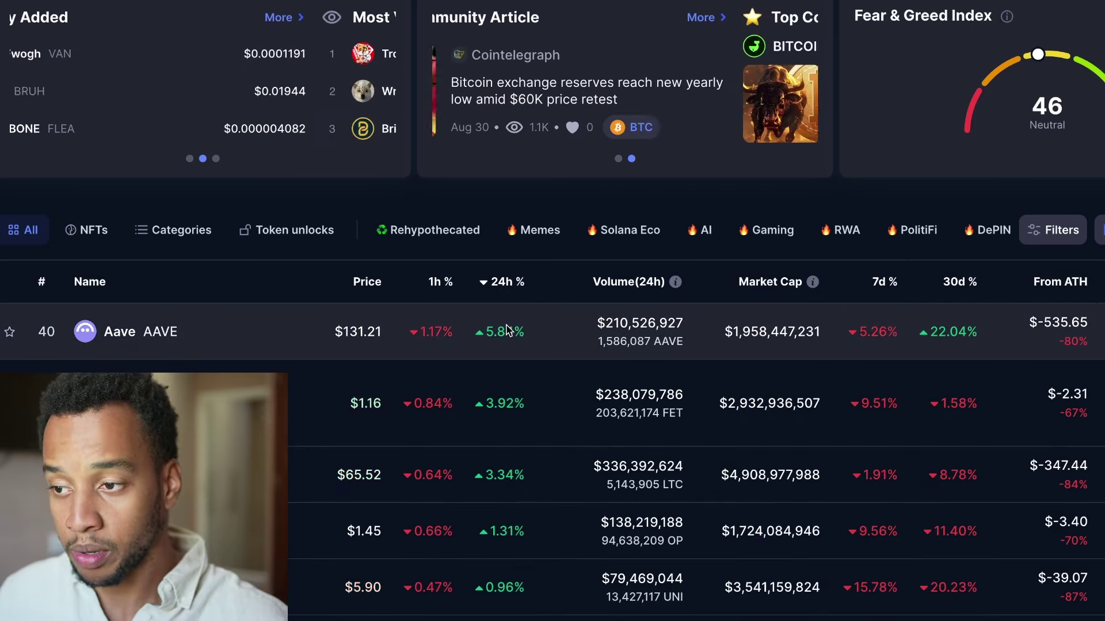
pyautogui.click(441, 282)
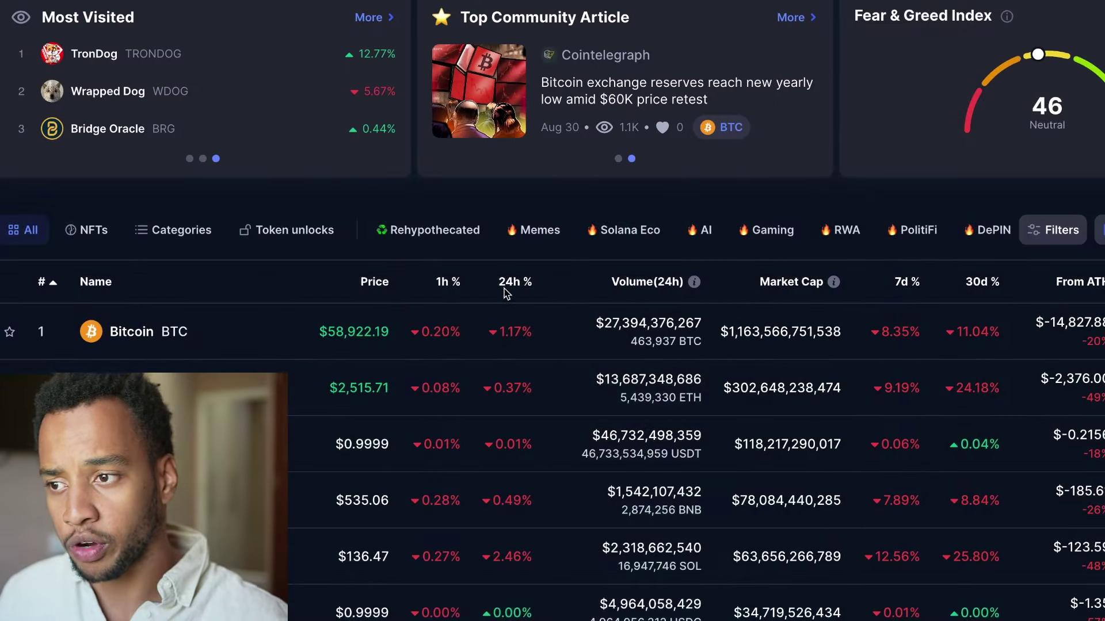
pyautogui.click(506, 288)
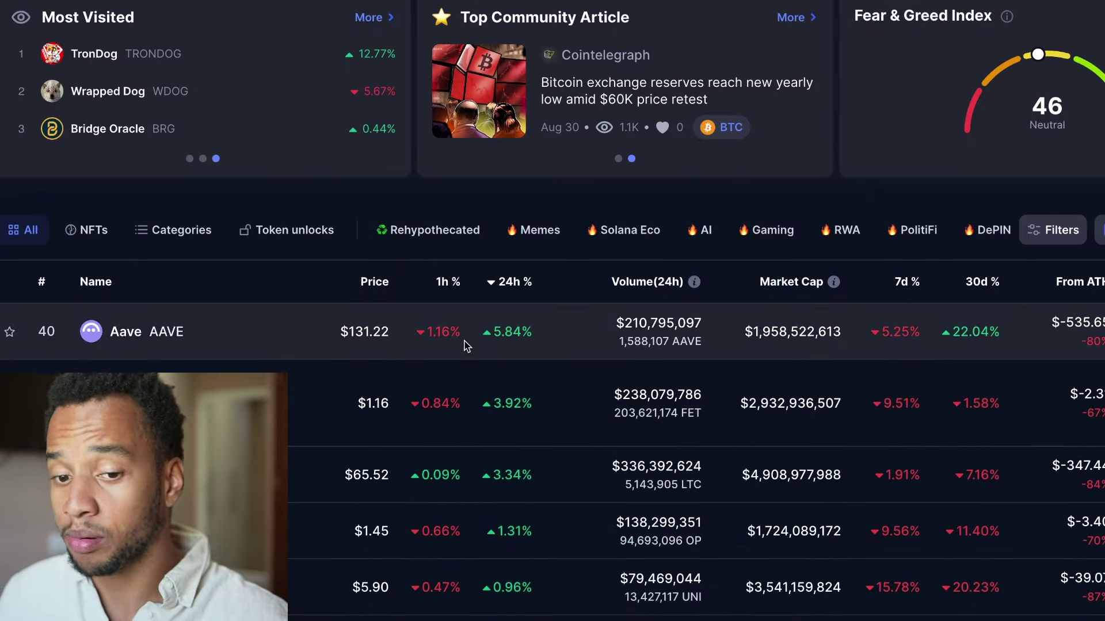
pyautogui.scroll(-2, 487, 357)
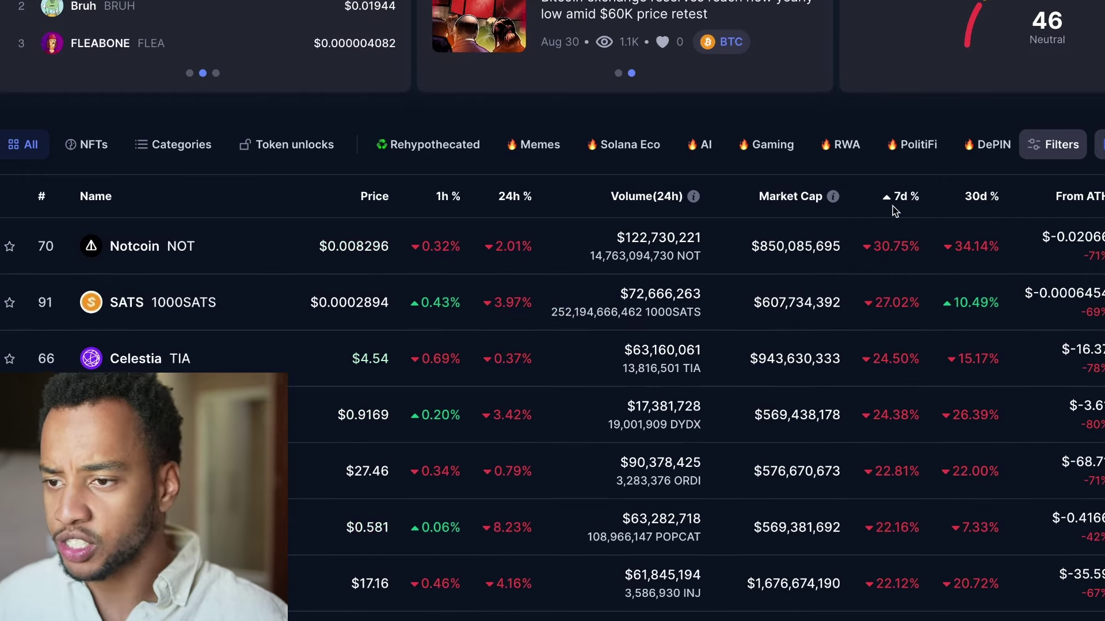
# Toggle the 30d % and 7d % sorts, ending with the biggest 7-day losers first.
pyautogui.click(982, 197)
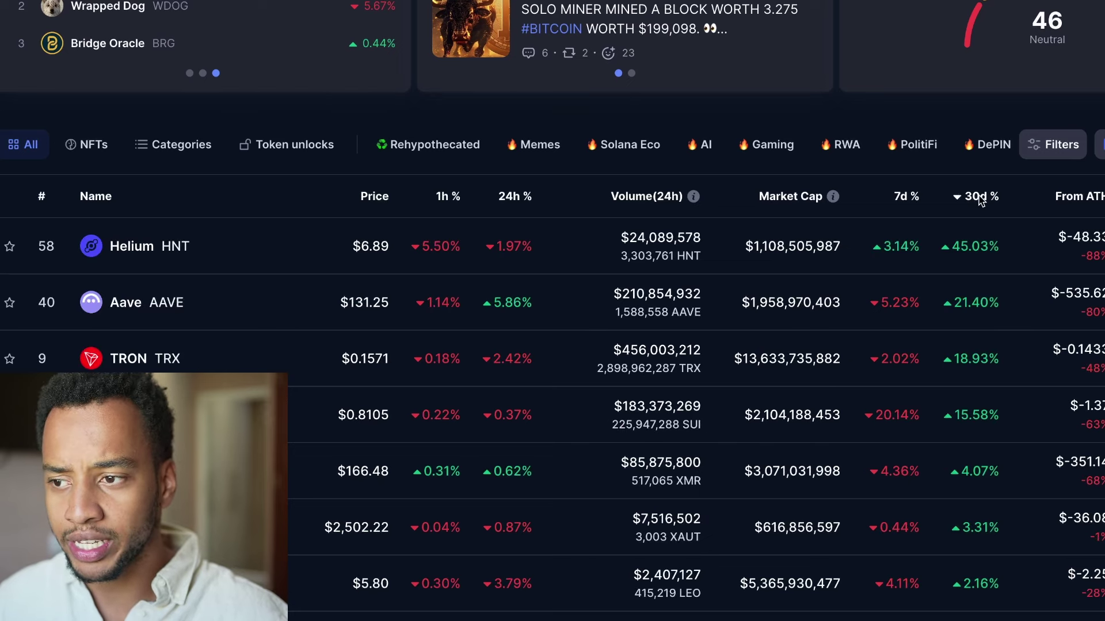
pyautogui.click(979, 197)
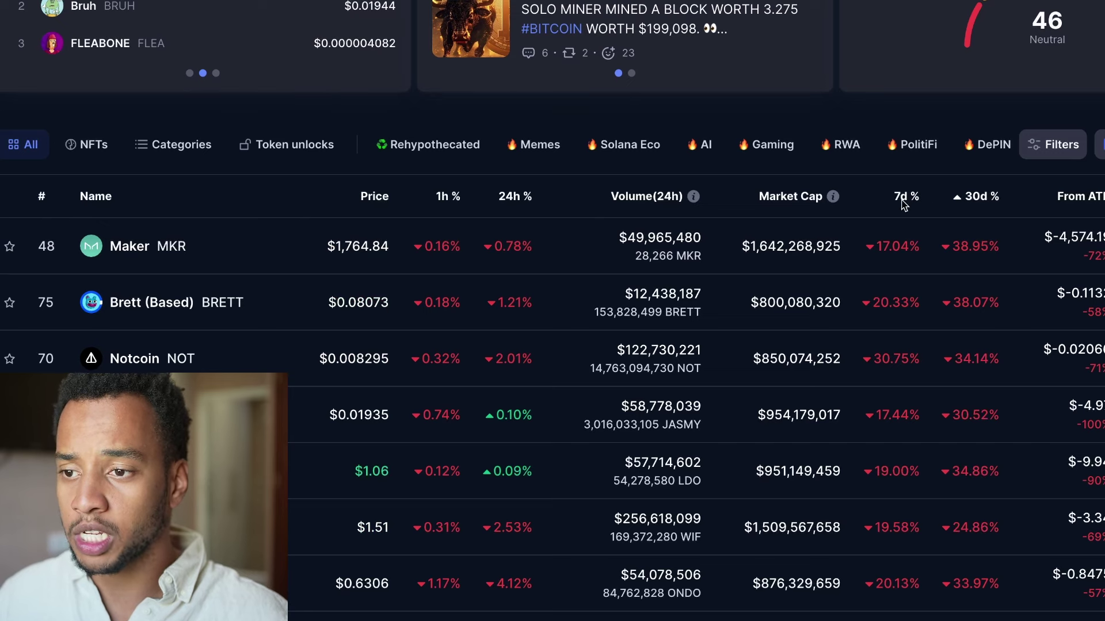
pyautogui.click(913, 198)
pyautogui.click(913, 198)
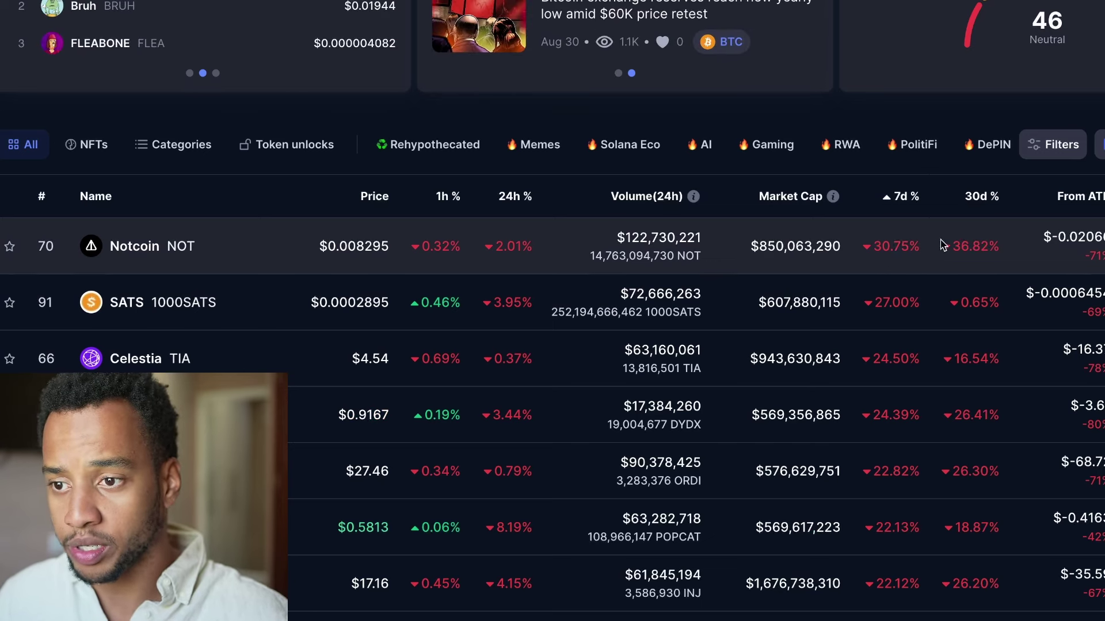
pyautogui.click(981, 197)
pyautogui.click(983, 202)
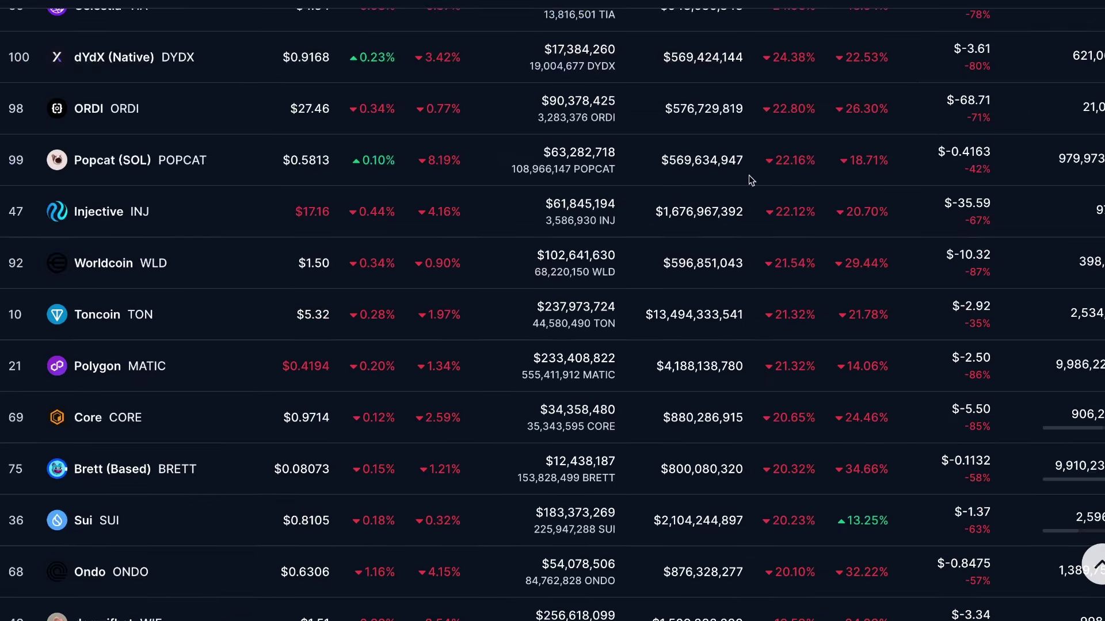
# Scroll down the loser-ranked table to the Popcat (SOL) row.
pyautogui.scroll(4, 751, 180)
pyautogui.scroll(-3, 517, 337)
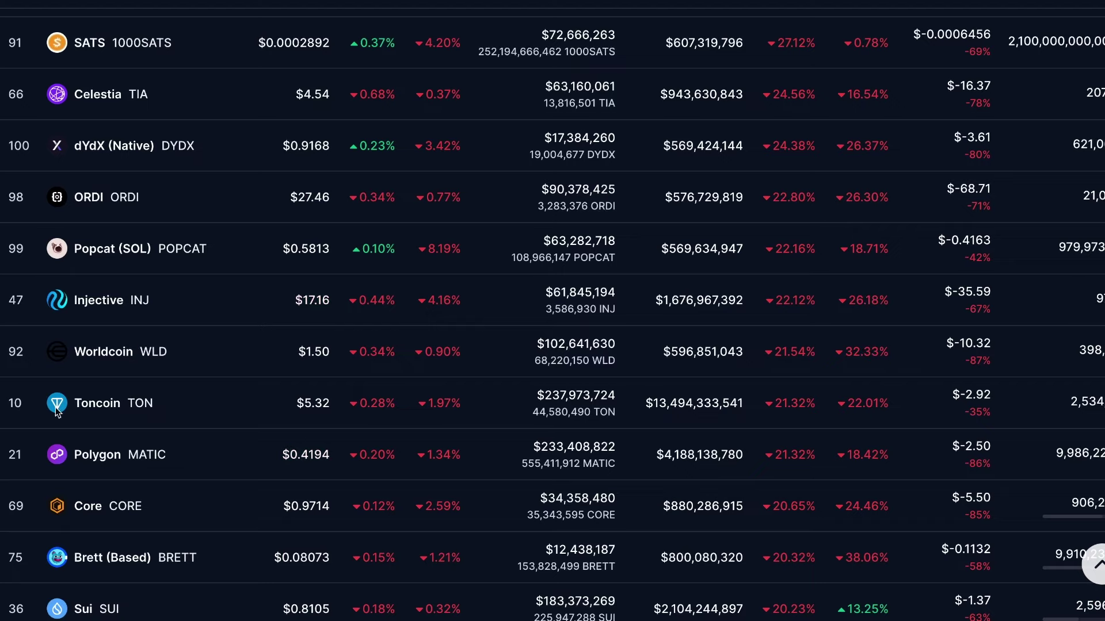
pyautogui.scroll(-1, 78, 414)
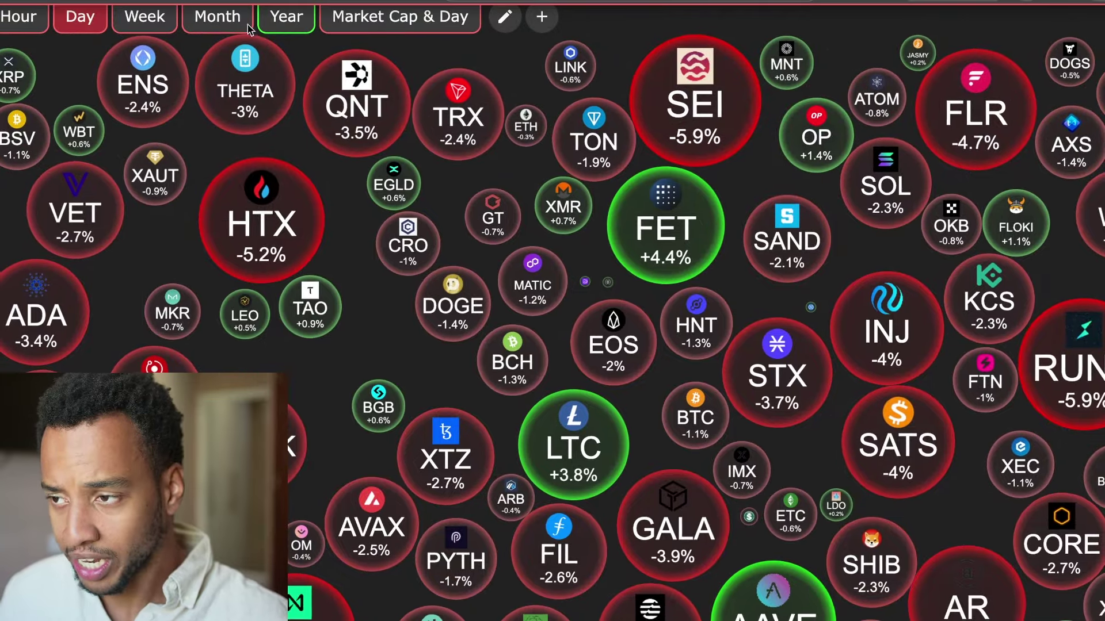
# Switch the bubbles to Year performance, with BONK, OM and PEPE as top gainers.
pyautogui.click(281, 18)
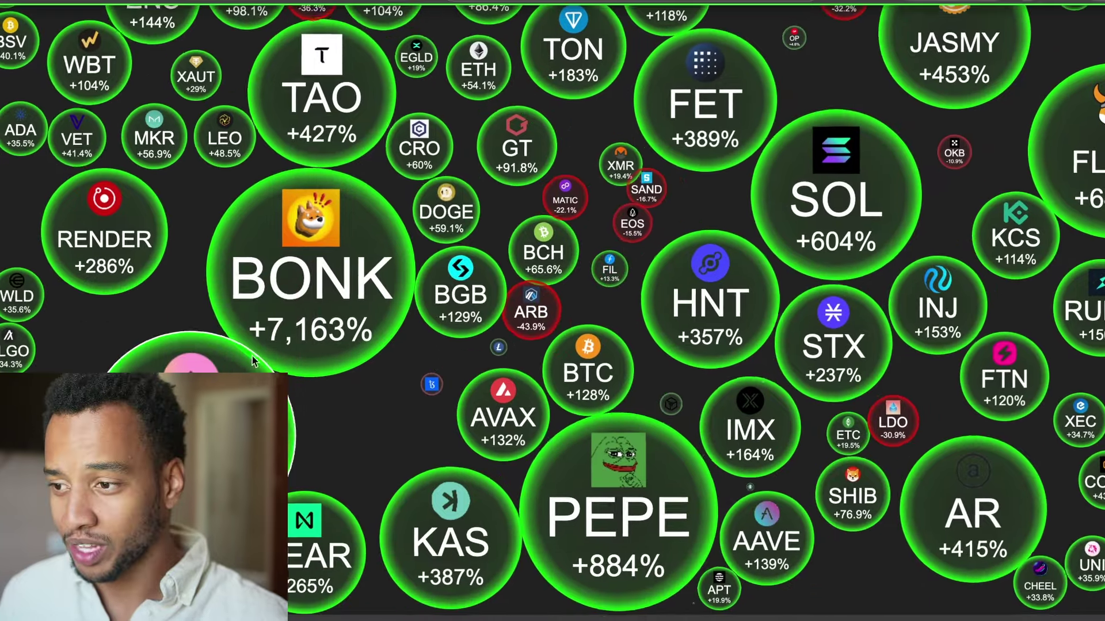
pyautogui.scroll(-5, 278, 316)
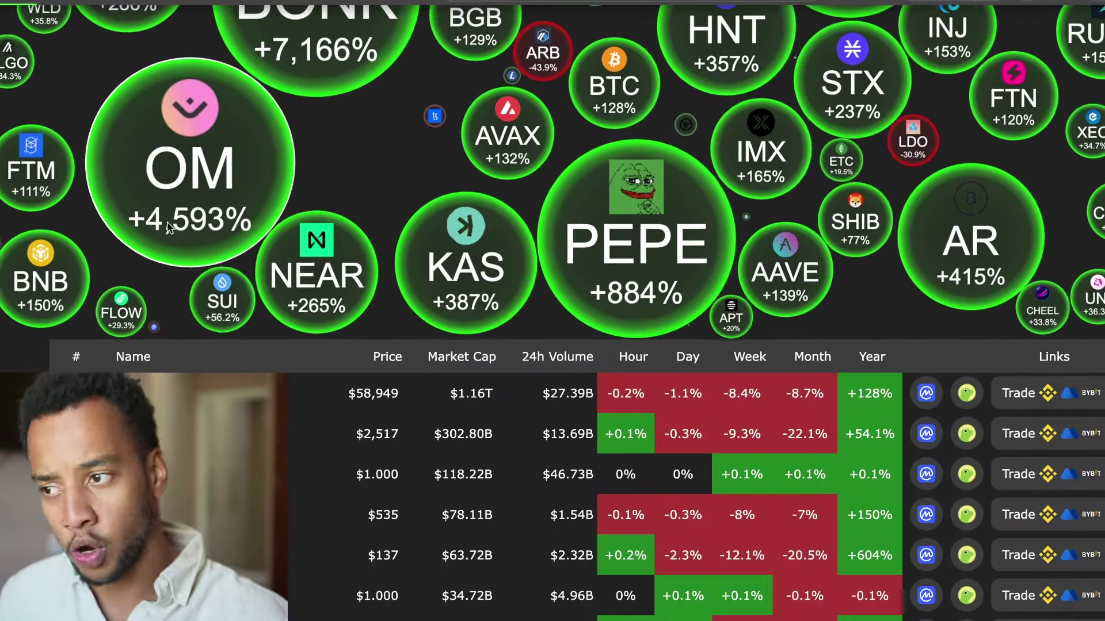
pyautogui.scroll(-1, 212, 229)
pyautogui.scroll(2, 201, 231)
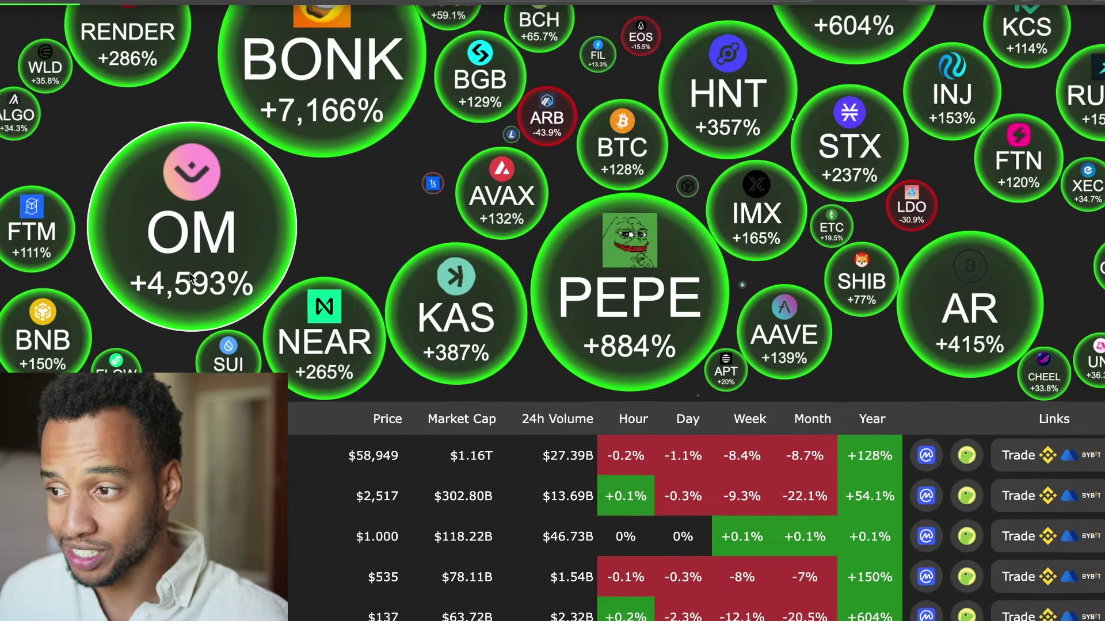
pyautogui.scroll(1, 267, 236)
pyautogui.scroll(-2, 242, 244)
pyautogui.scroll(2, 232, 249)
pyautogui.scroll(4, 232, 249)
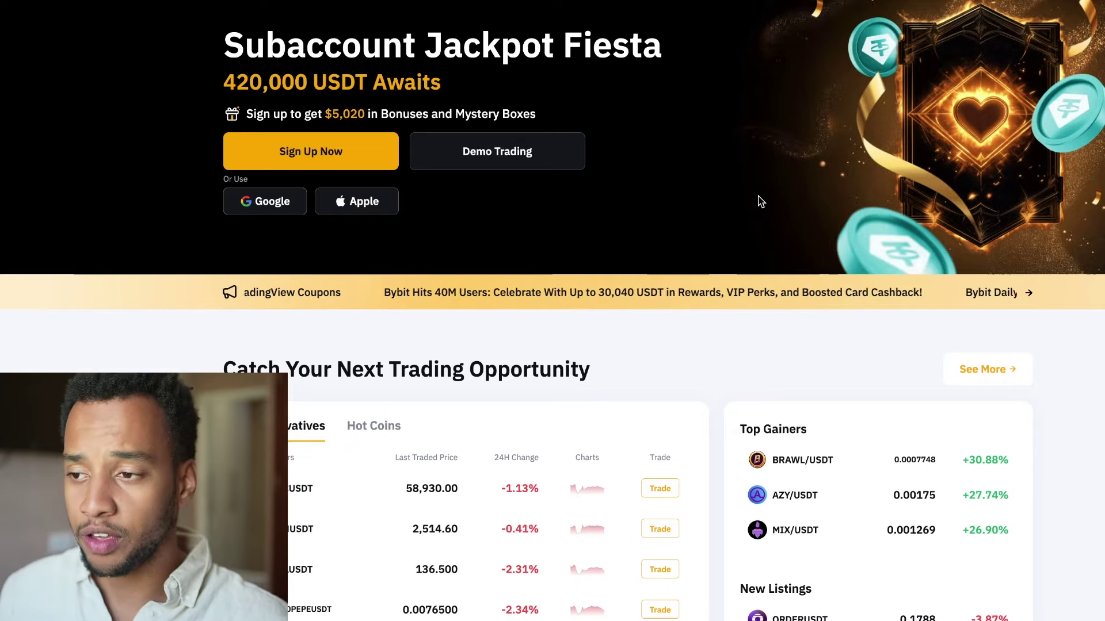
# Open the Subaccount Jackpot Fiesta page with its 420,000 USDT prize pool.
pyautogui.scroll(-3, 752, 228)
pyautogui.scroll(2, 752, 225)
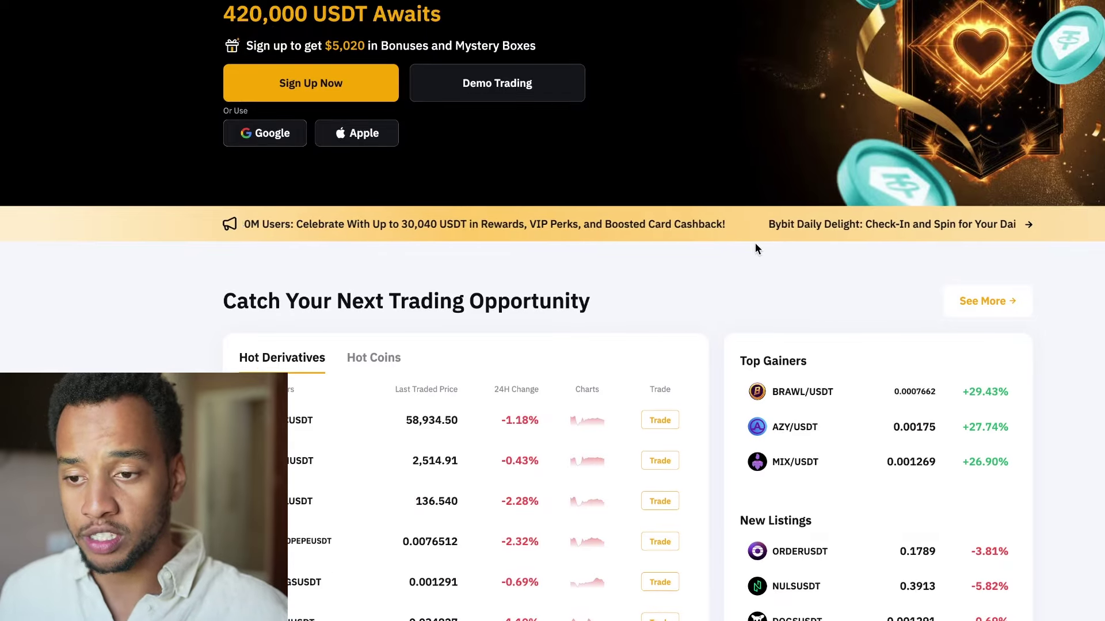
pyautogui.scroll(-3, 771, 253)
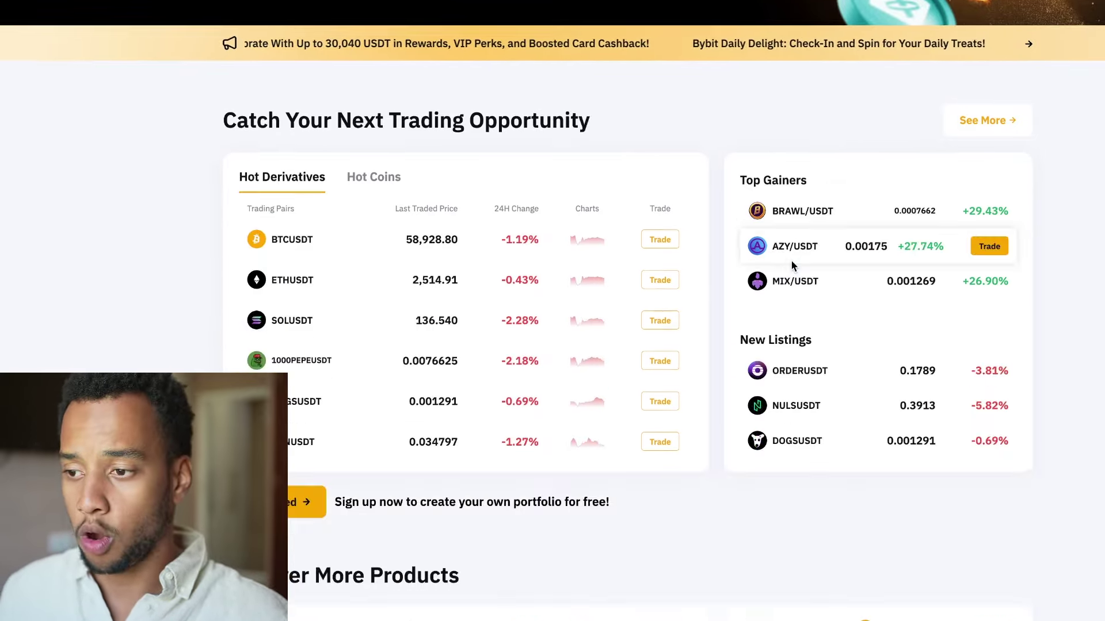
pyautogui.scroll(-7, 791, 265)
pyautogui.scroll(12, 754, 275)
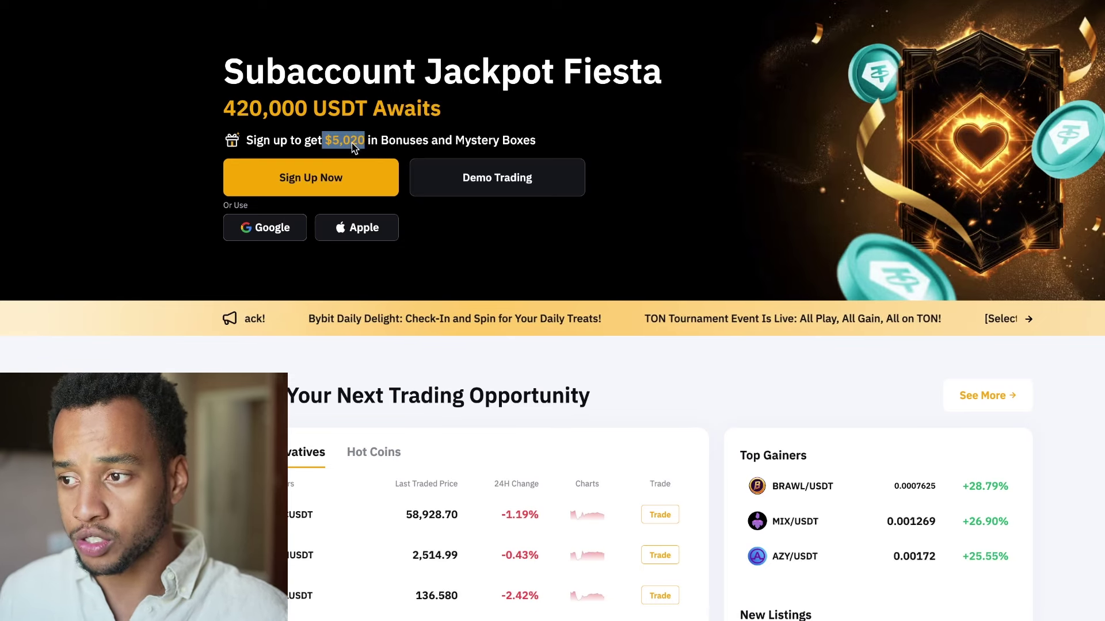
pyautogui.click(353, 149)
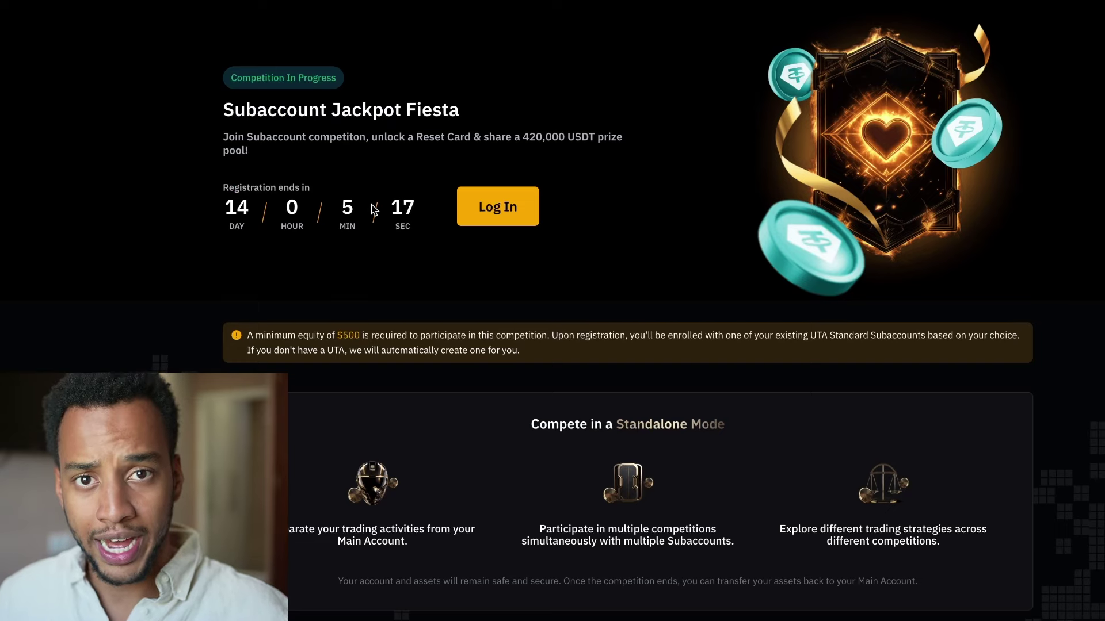
pyautogui.scroll(8, 718, 286)
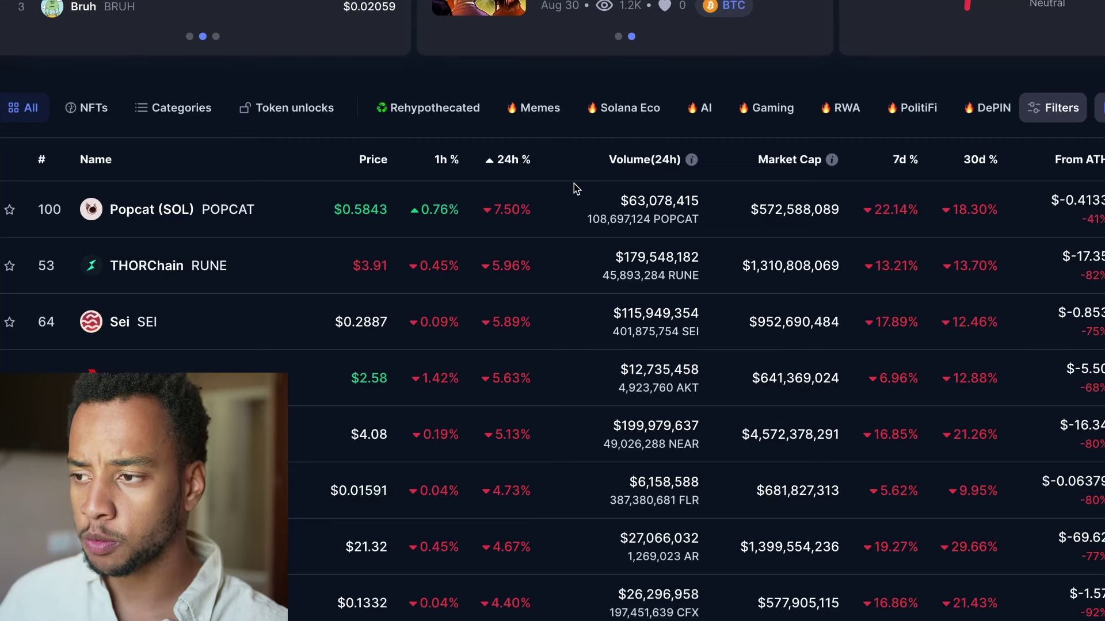
# Scroll the 24h-sorted table to Popcat (SOL), the top loser at -7.27%.
pyautogui.scroll(-1, 599, 187)
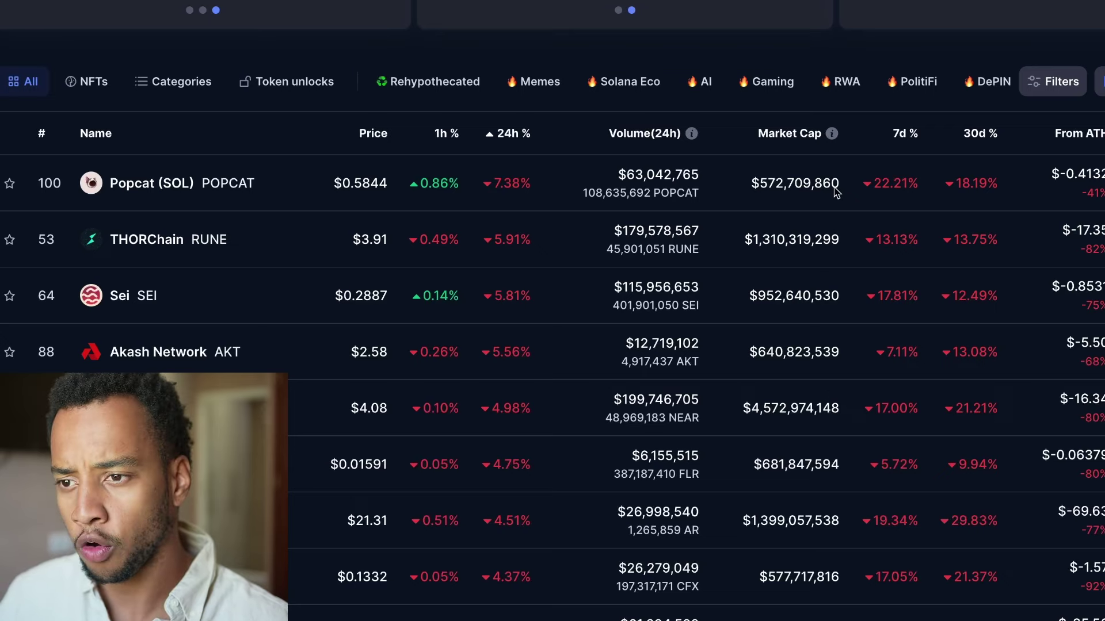
pyautogui.scroll(-1, 836, 193)
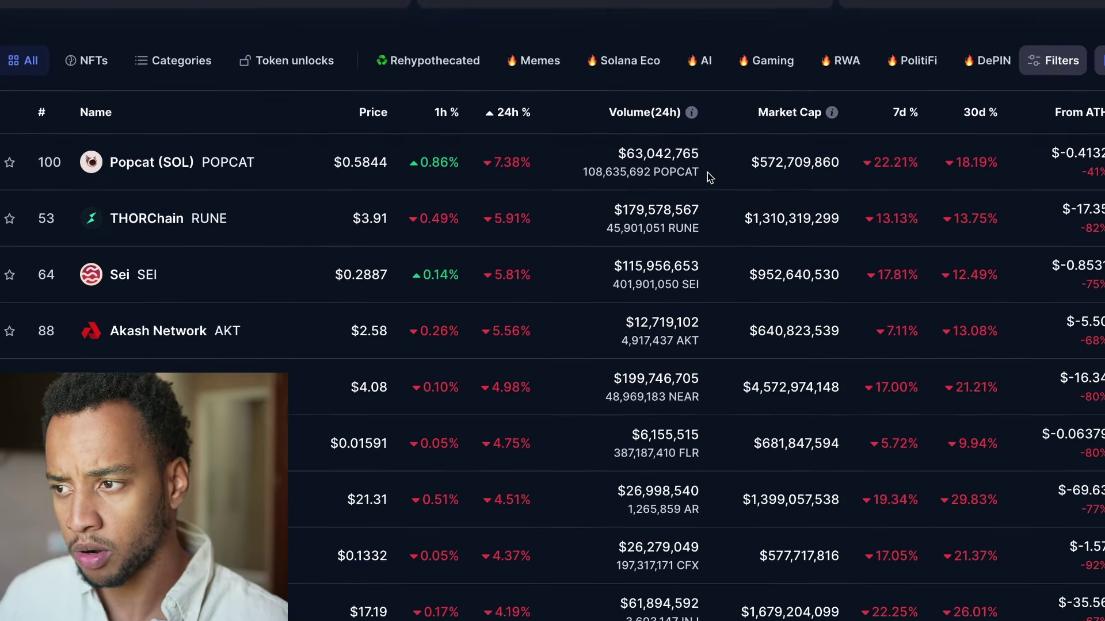
pyautogui.scroll(2, 707, 171)
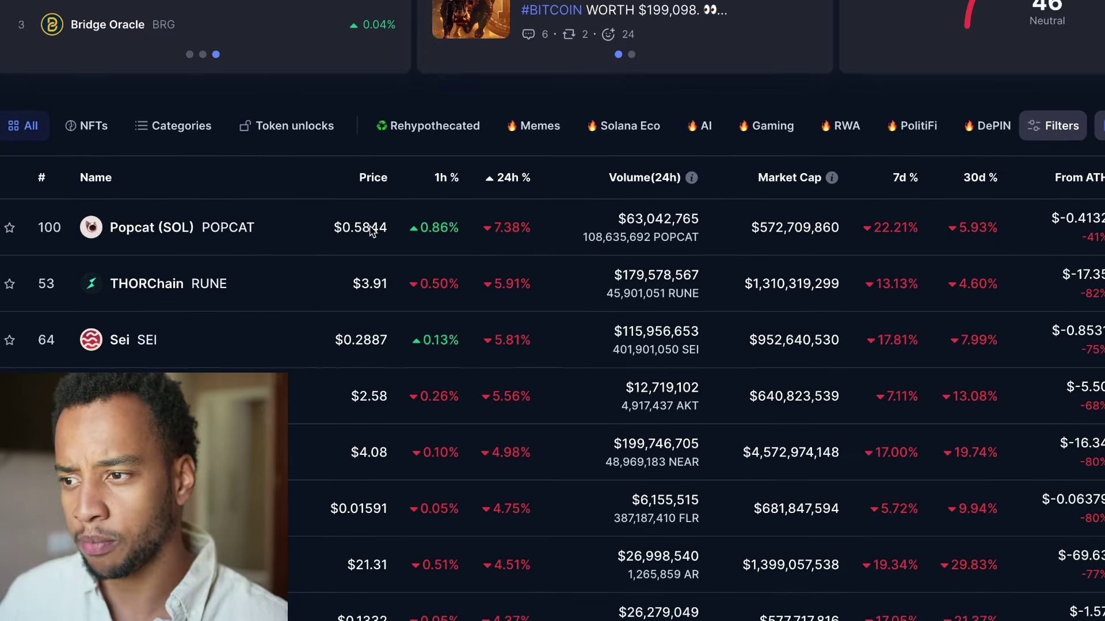
pyautogui.scroll(-1, 178, 187)
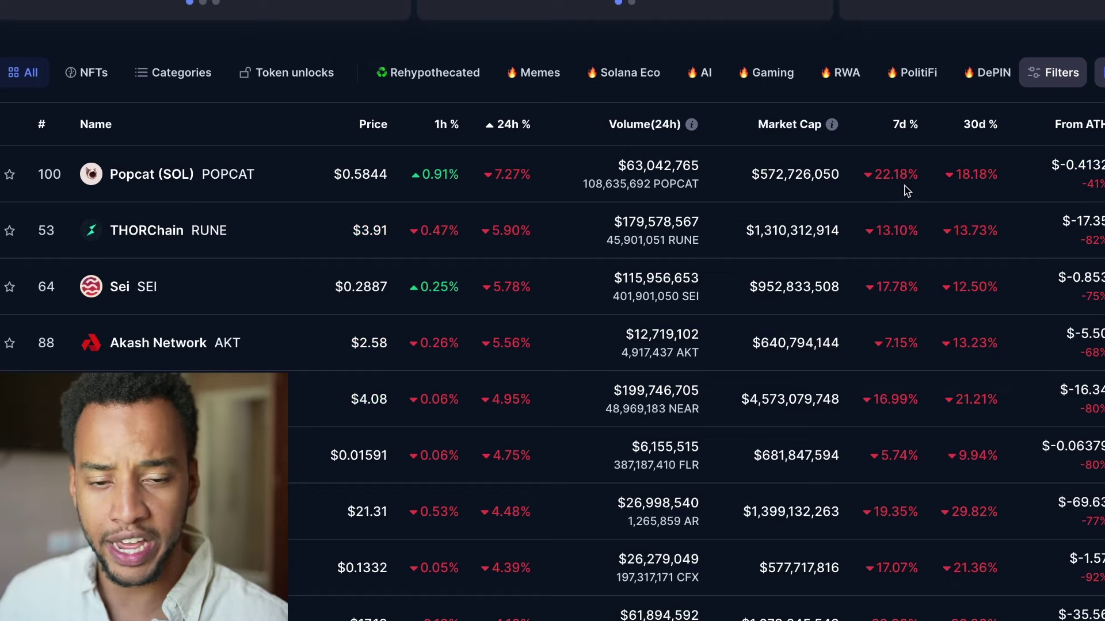
# Open the Popcat (SOL) page and jump to its Markets exchange list.
pyautogui.click(957, 175)
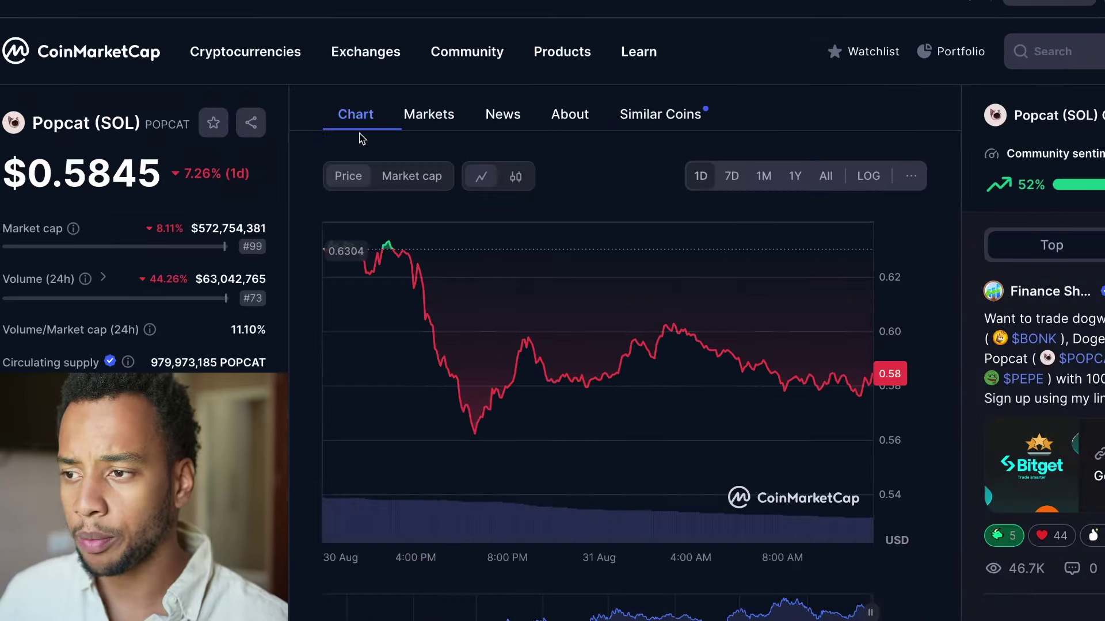
pyautogui.click(423, 117)
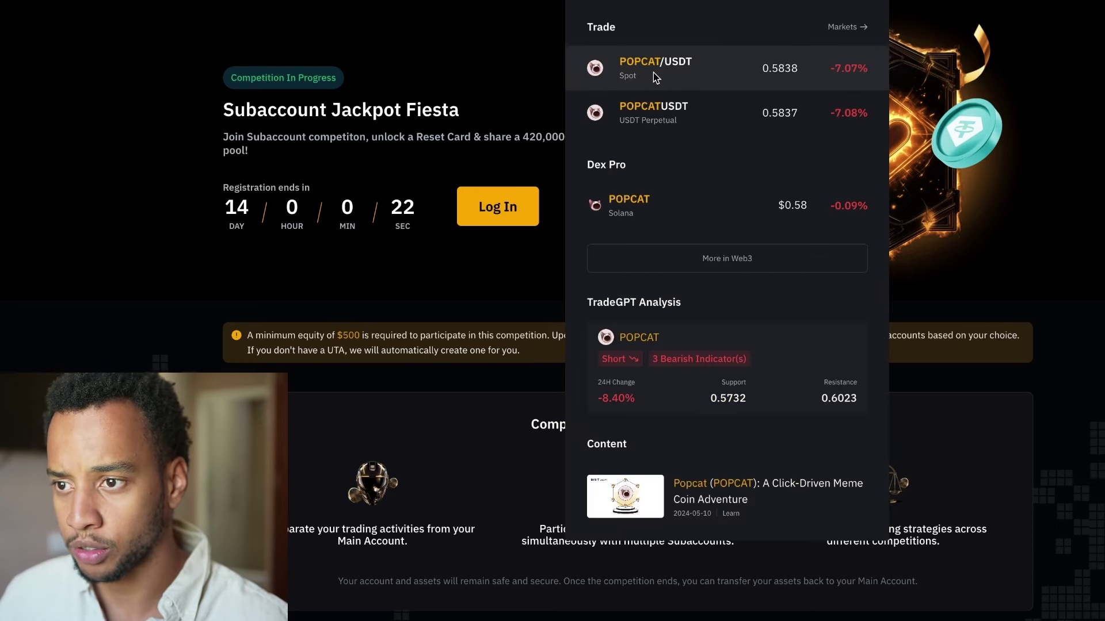
# Open Bybit's POPCAT/USDT Spot trading page from the search results.
pyautogui.click(684, 79)
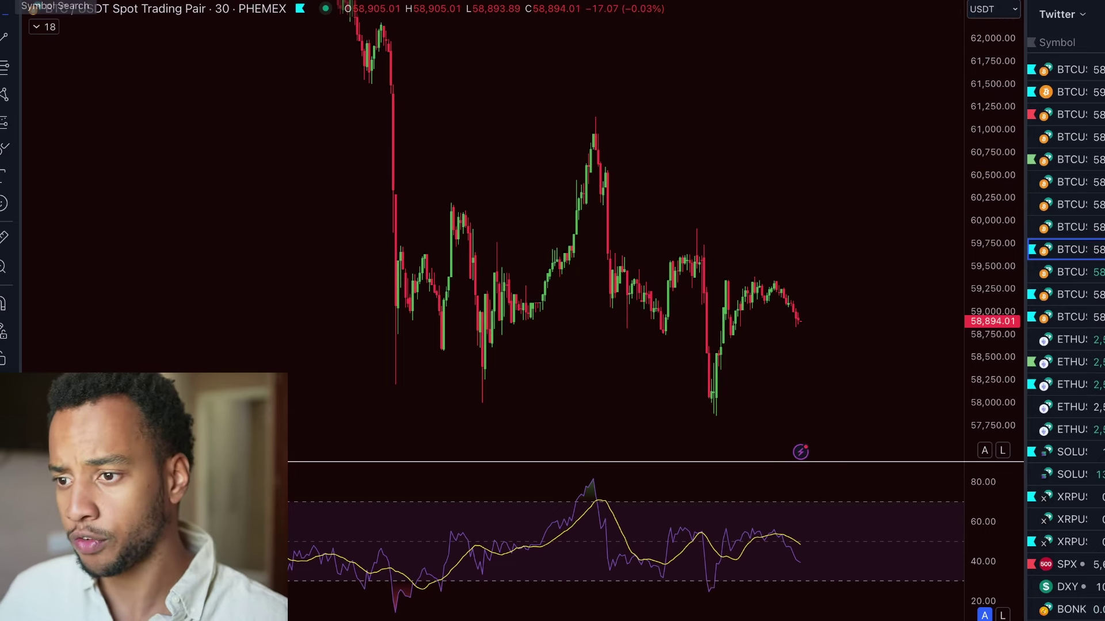
# Load the Bybit POPCATUSDT SPOT pair on the chart and pan to recent candles.
pyautogui.click(141, 16)
pyautogui.write('POPCA')
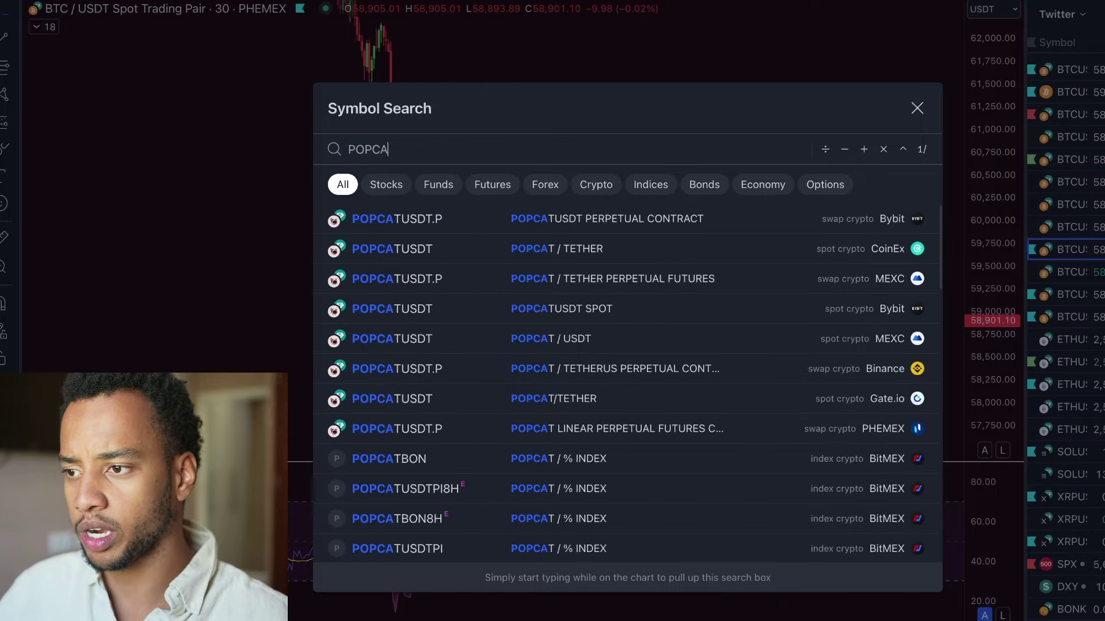
pyautogui.write('TUSDT')
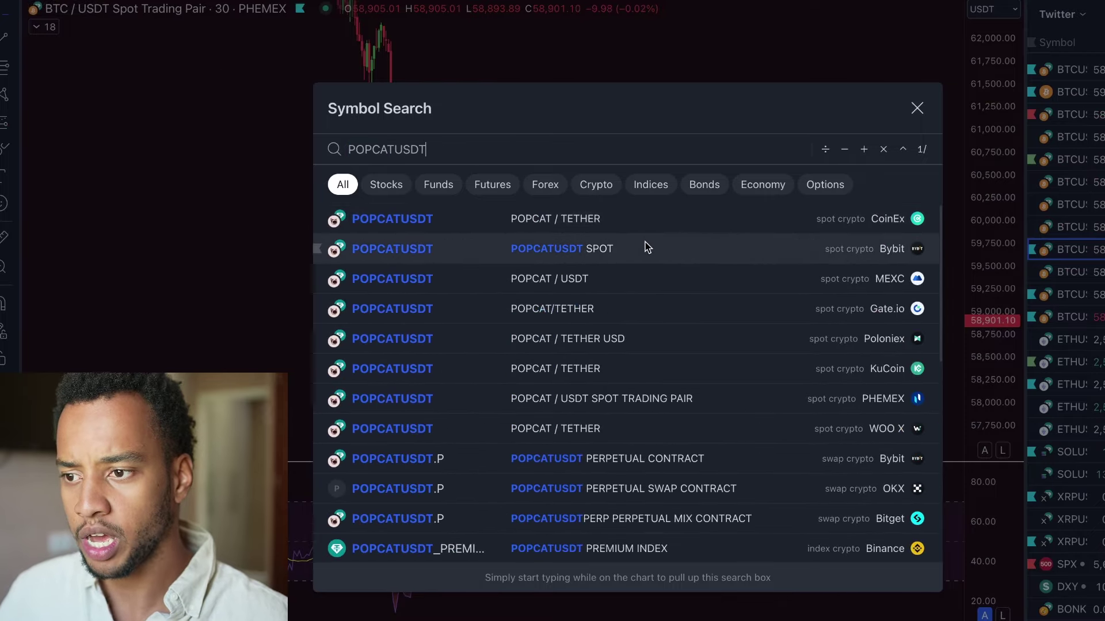
pyautogui.click(602, 255)
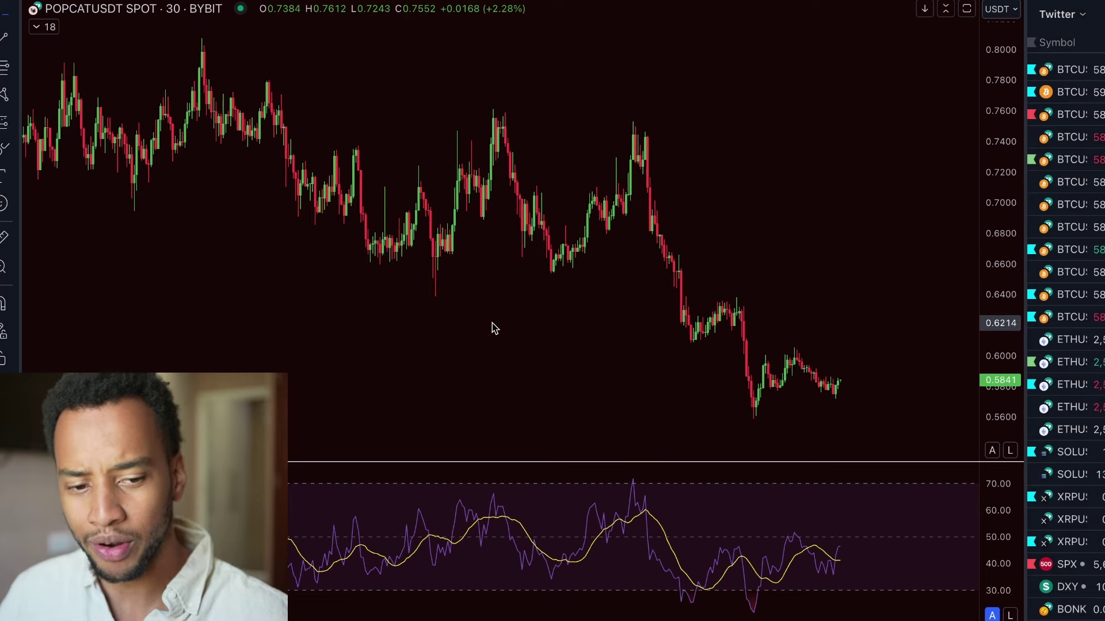
pyautogui.moveTo(616, 313); pyautogui.dragTo(650, 260)
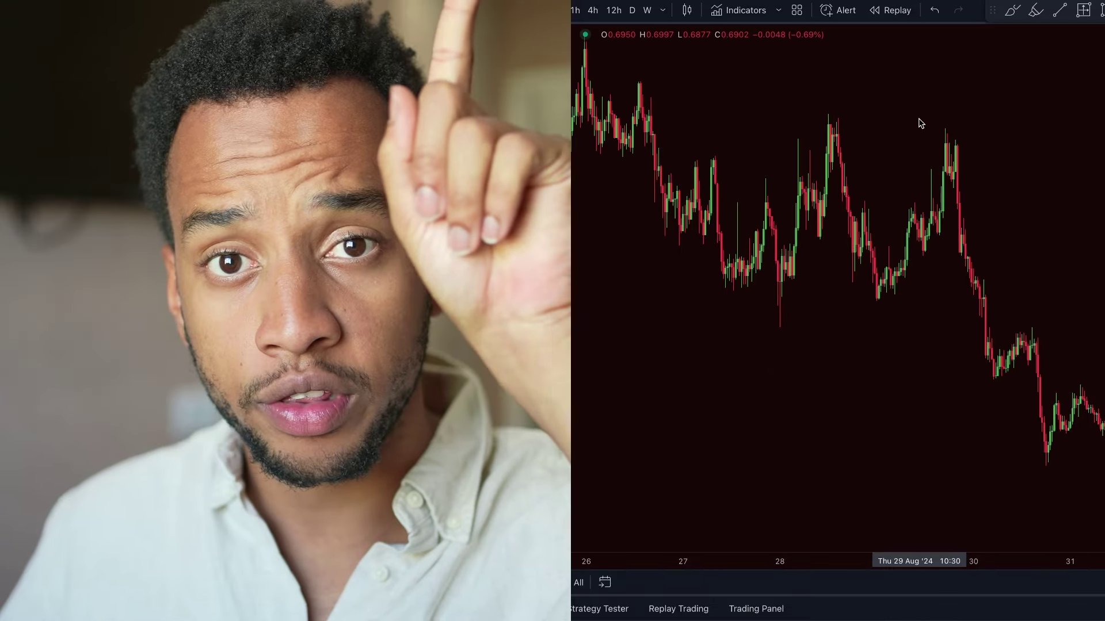
# Switch POPCATUSDT to 4-hour candles and zoom out to see more history.
pyautogui.click(592, 10)
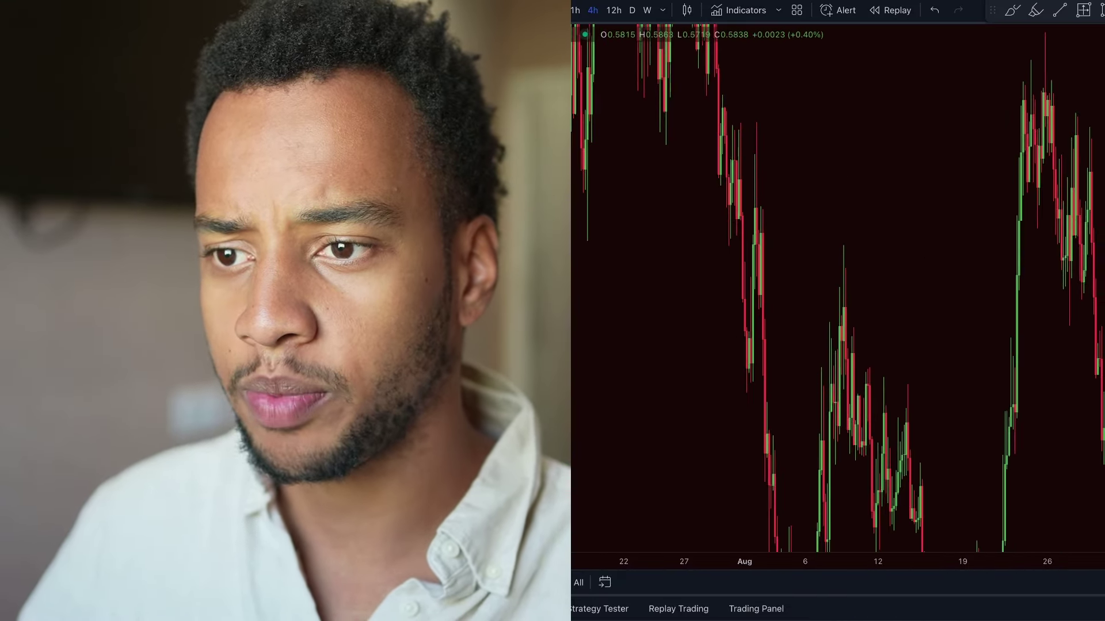
pyautogui.hscroll(5, 981, 289)
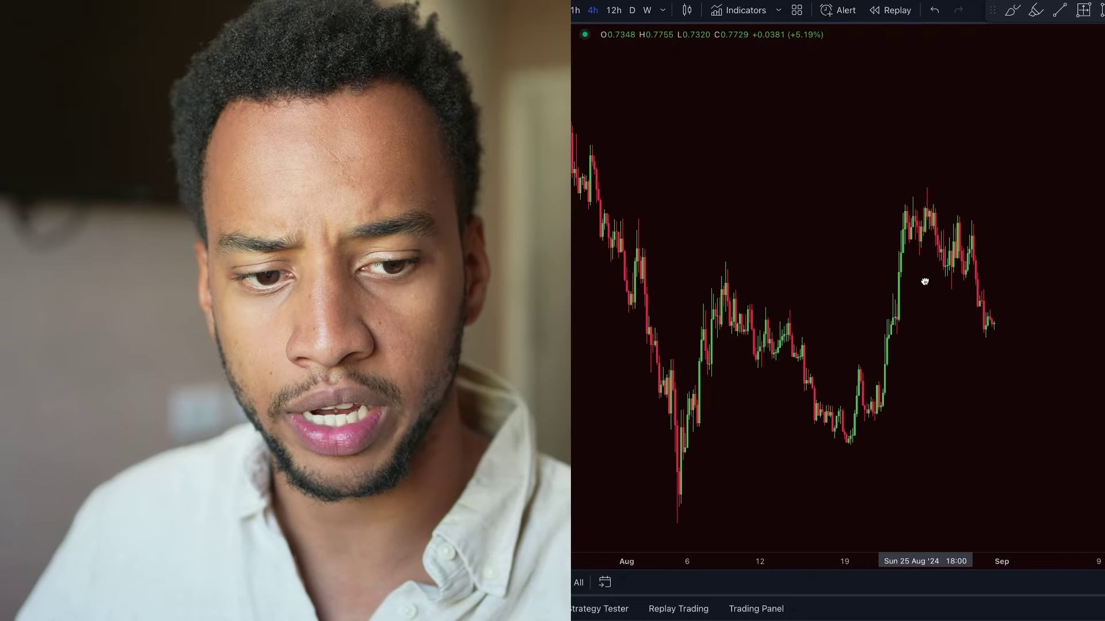
pyautogui.hscroll(-2, 927, 257)
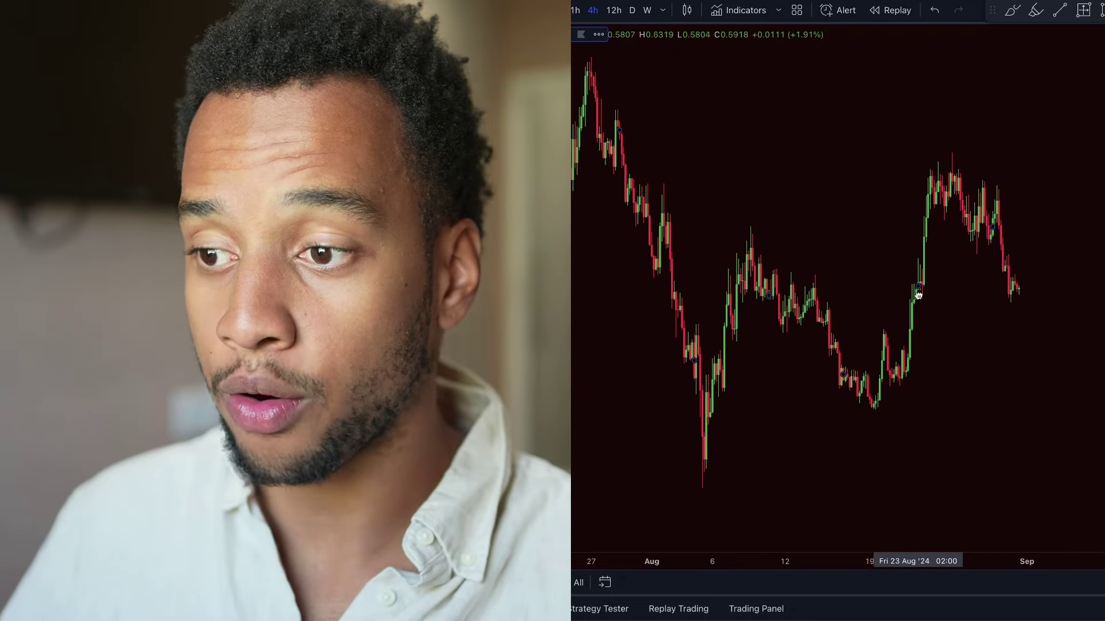
pyautogui.scroll(-3, 898, 506)
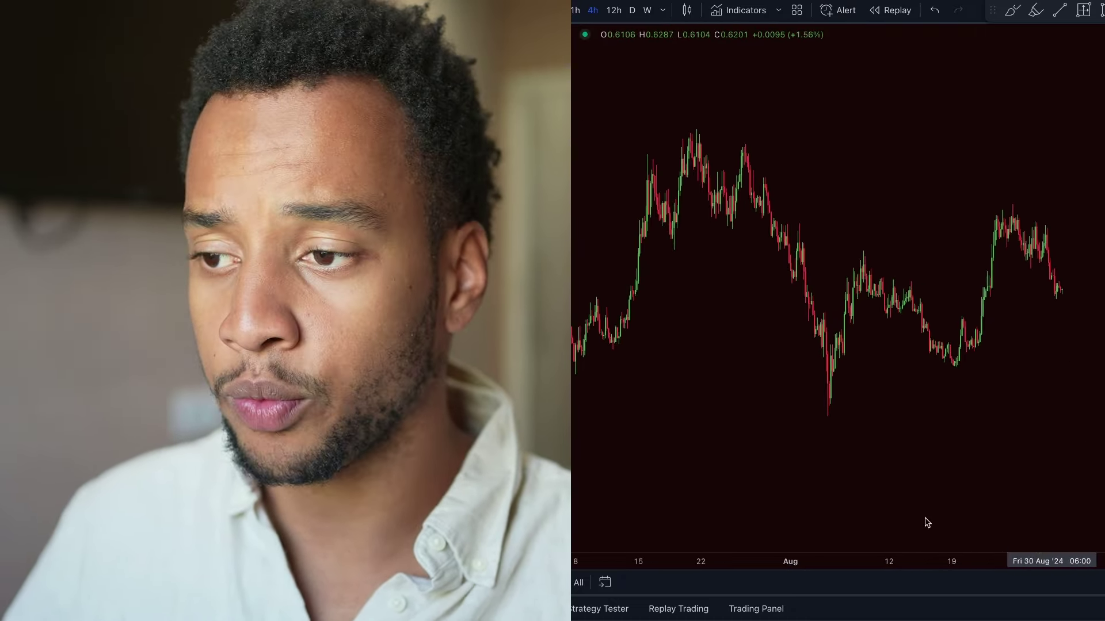
pyautogui.scroll(-4, 808, 566)
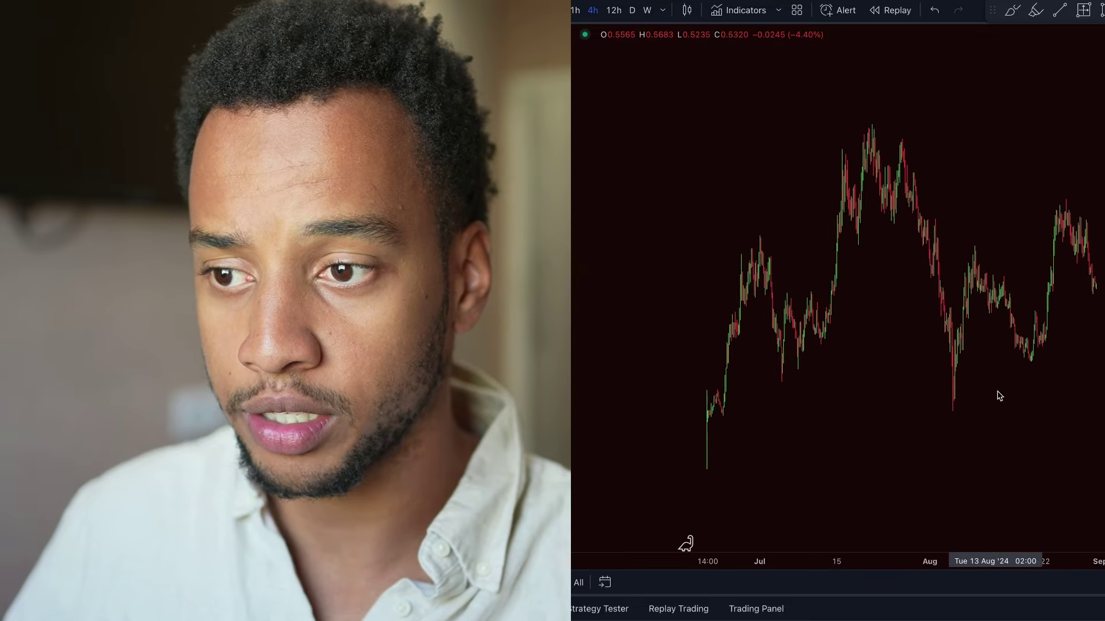
pyautogui.hscroll(2, 997, 397)
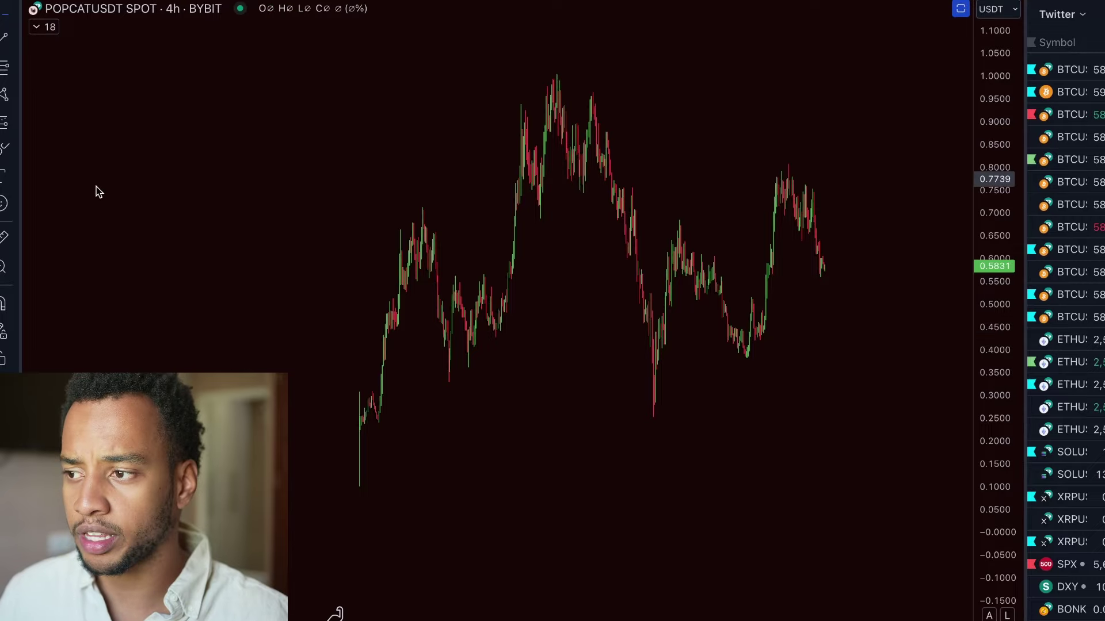
# Draw small white arrows marking the early highs and the starting low.
pyautogui.hotkey('alt', 't')
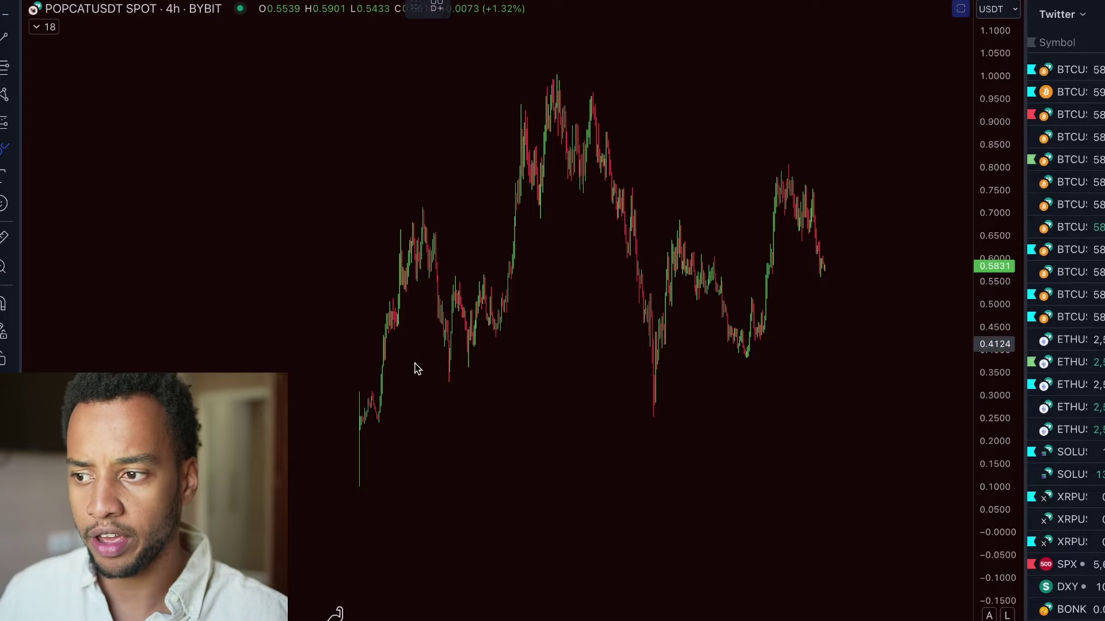
pyautogui.moveTo(342, 499)
pyautogui.mouseDown()
pyautogui.moveTo(710, 316)
pyautogui.moveTo(859, 210)
pyautogui.mouseUp()
pyautogui.hotkey('ctrl', 'alt', 'h')
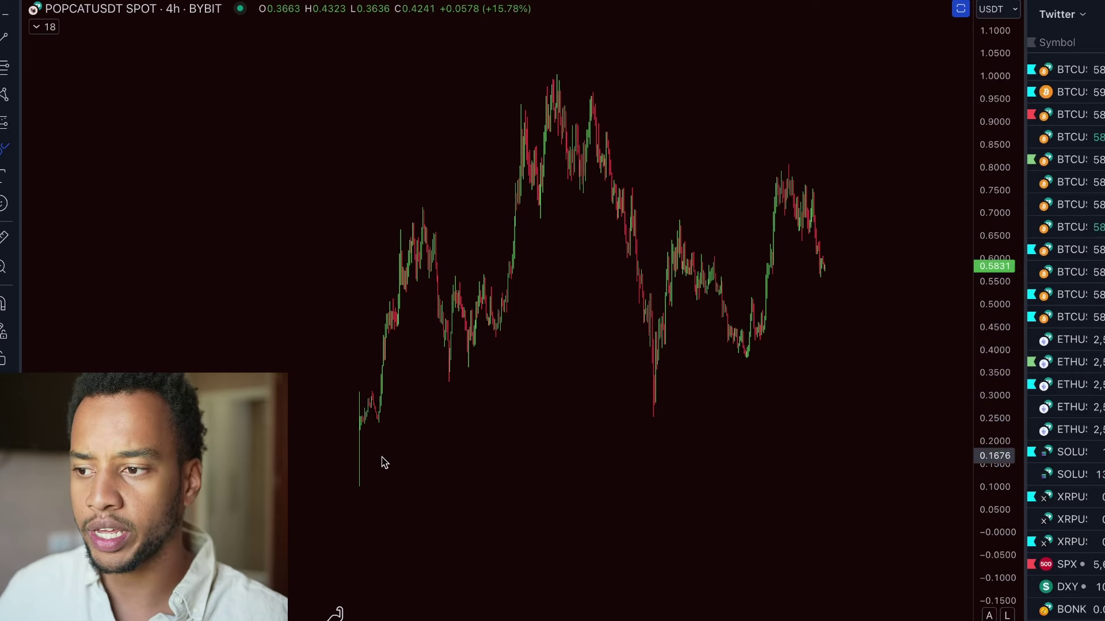
pyautogui.moveTo(337, 487); pyautogui.dragTo(367, 488)
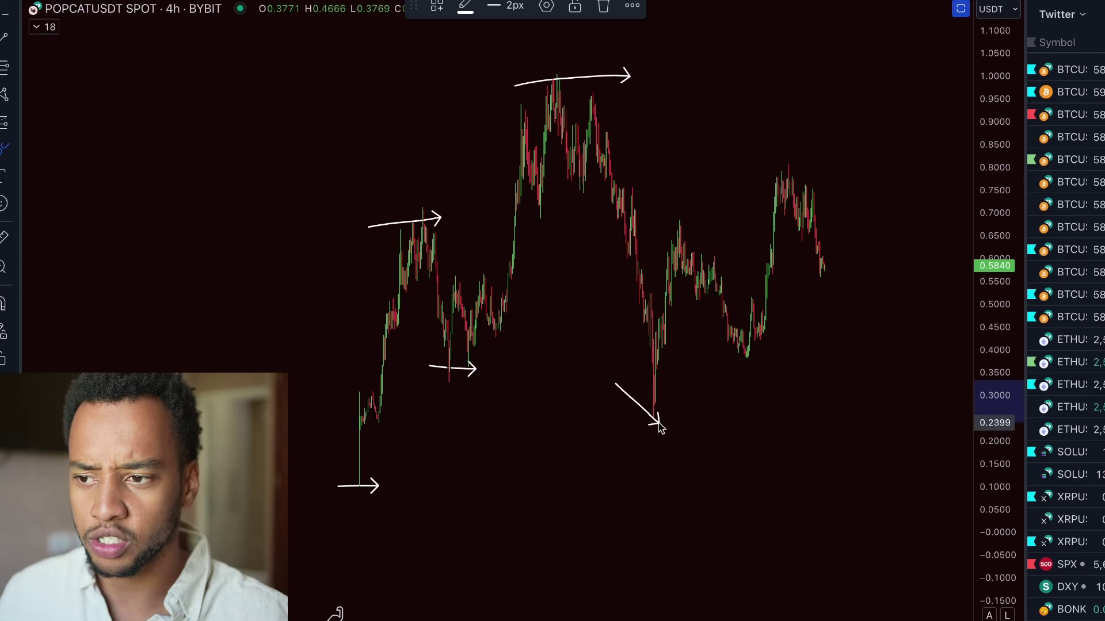
# Sketch arrows over the later peaks and low, then draw a trend line joining the major lows.
pyautogui.moveTo(665, 252); pyautogui.dragTo(689, 223)
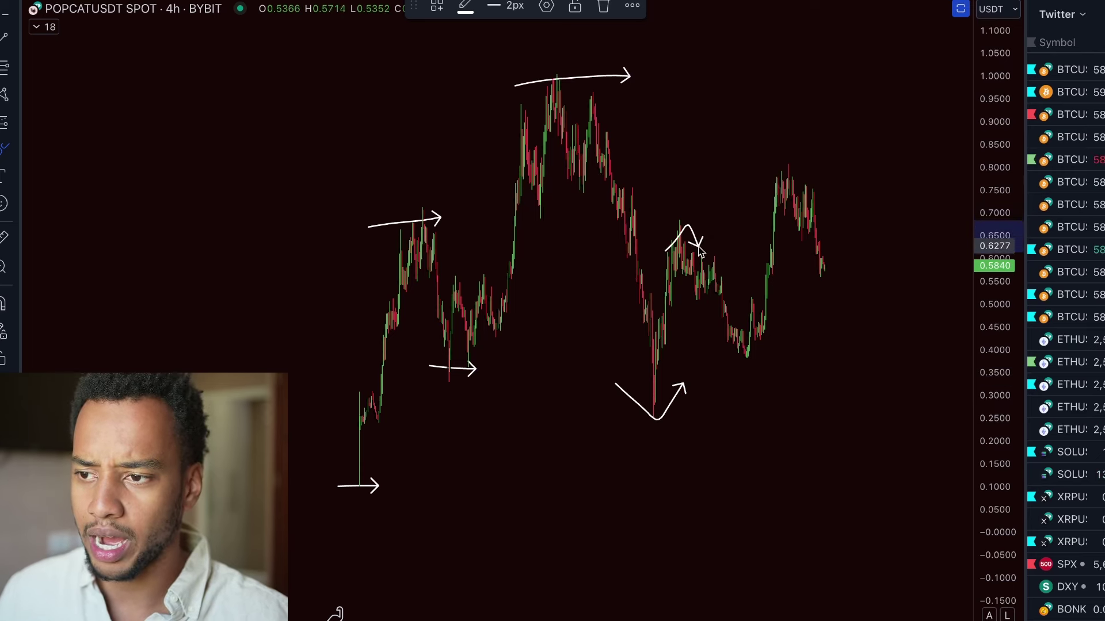
pyautogui.moveTo(703, 333); pyautogui.dragTo(755, 343)
pyautogui.moveTo(733, 180); pyautogui.dragTo(806, 168)
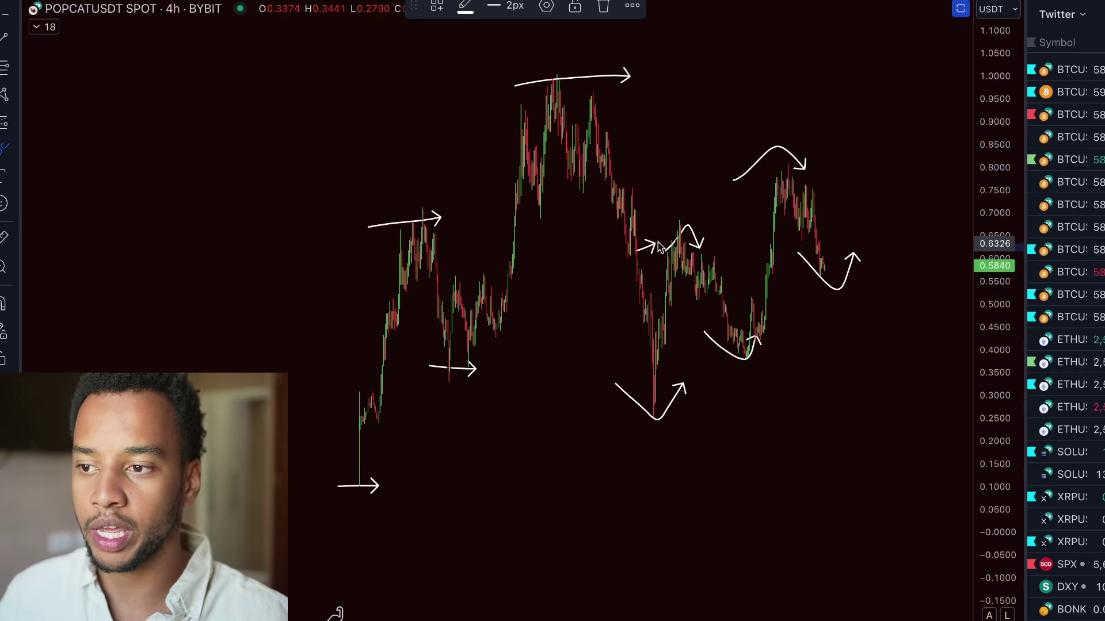
pyautogui.moveTo(642, 425); pyautogui.dragTo(876, 259)
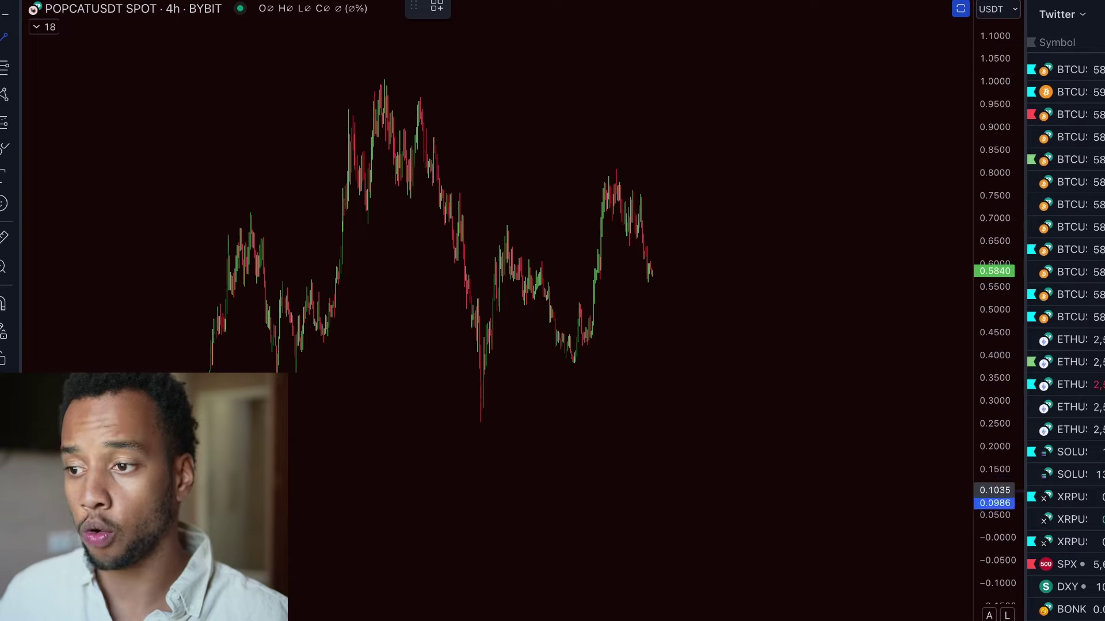
pyautogui.moveTo(202, 481); pyautogui.dragTo(862, 268)
# Raise the rising trend line's left end and lower its right end to about 0.47.
pyautogui.hscroll(-6, 809, 390)
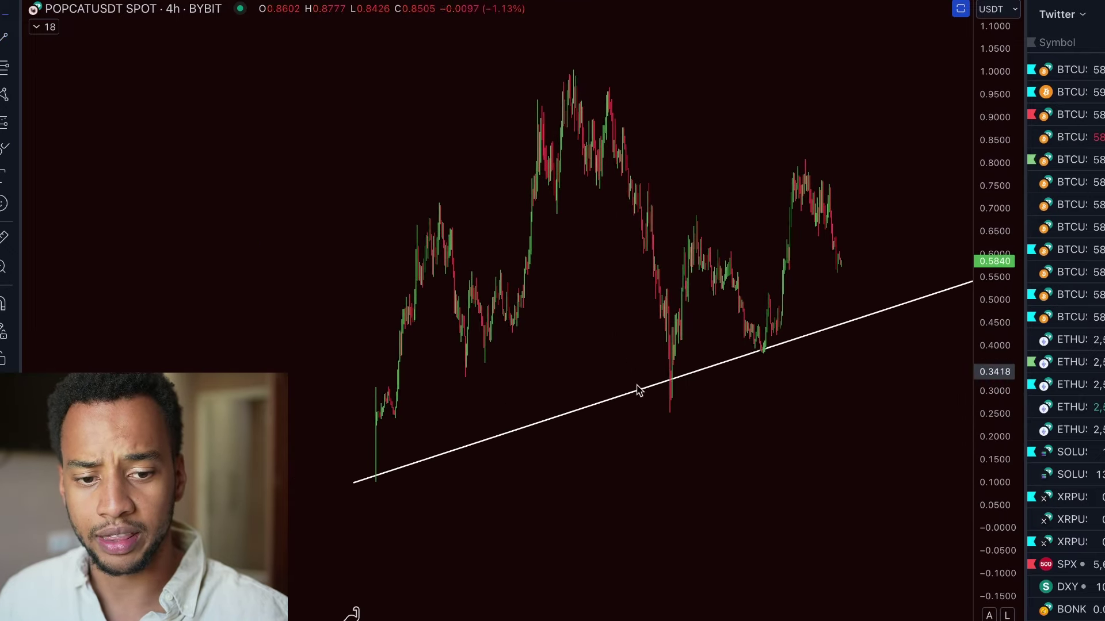
pyautogui.hscroll(3, 660, 393)
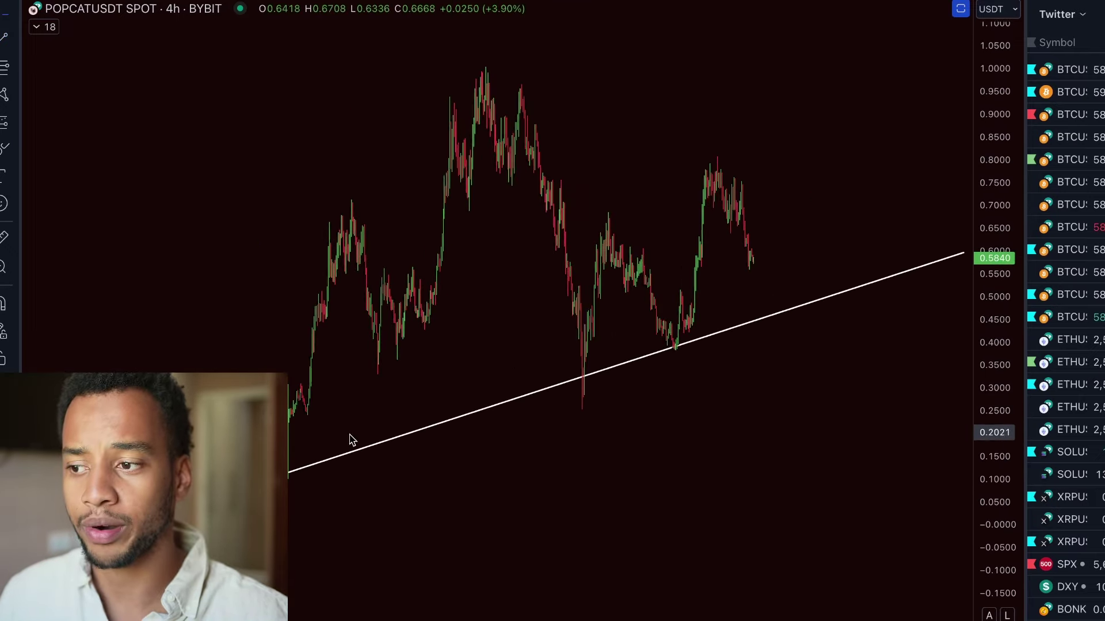
pyautogui.moveTo(231, 491); pyautogui.dragTo(230, 431)
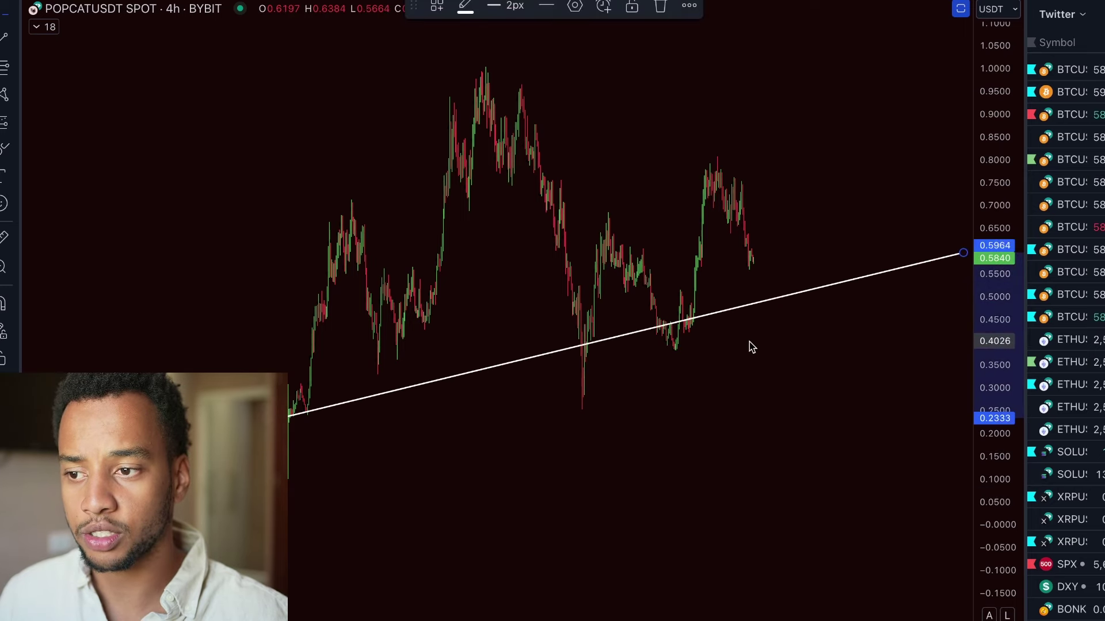
pyautogui.hscroll(2, 858, 284)
pyautogui.moveTo(921, 257); pyautogui.dragTo(896, 307)
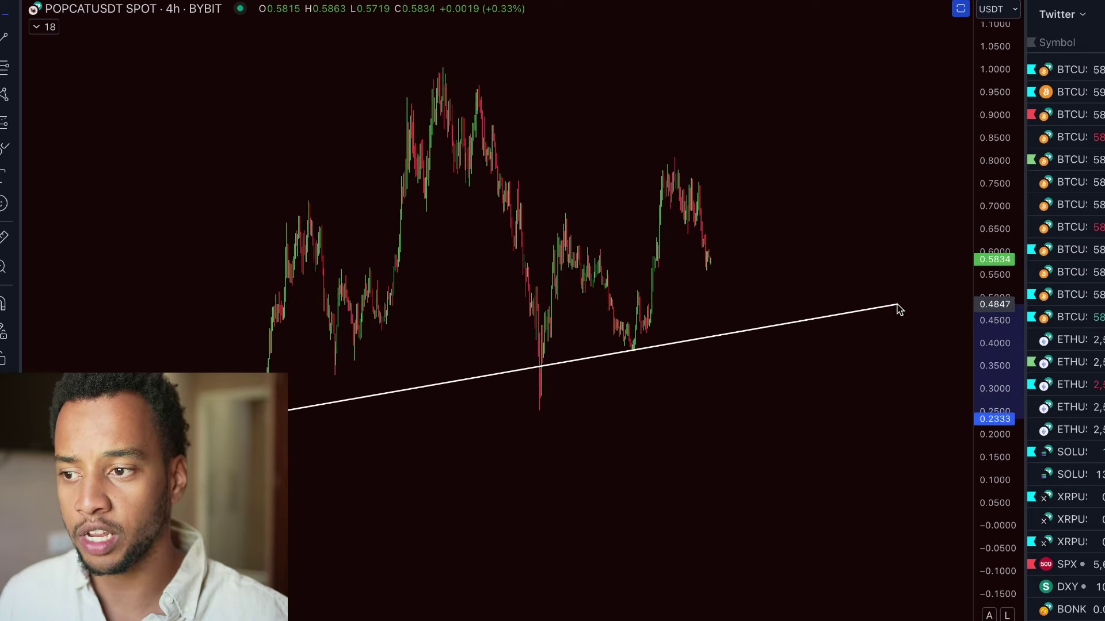
pyautogui.moveTo(572, 374); pyautogui.dragTo(578, 389)
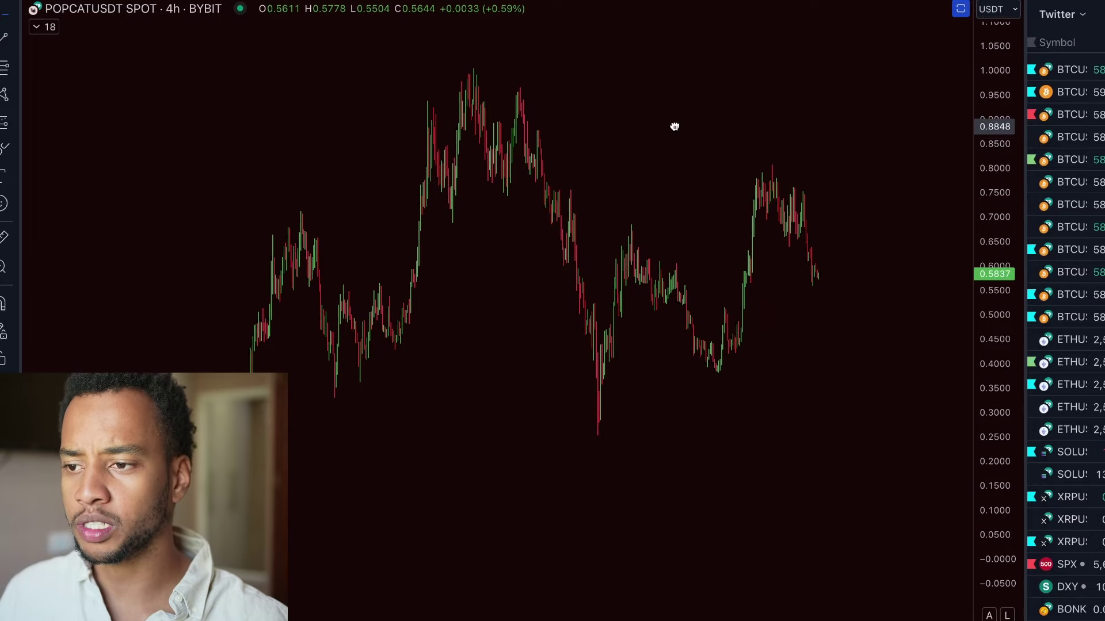
pyautogui.moveTo(675, 126); pyautogui.dragTo(680, 121)
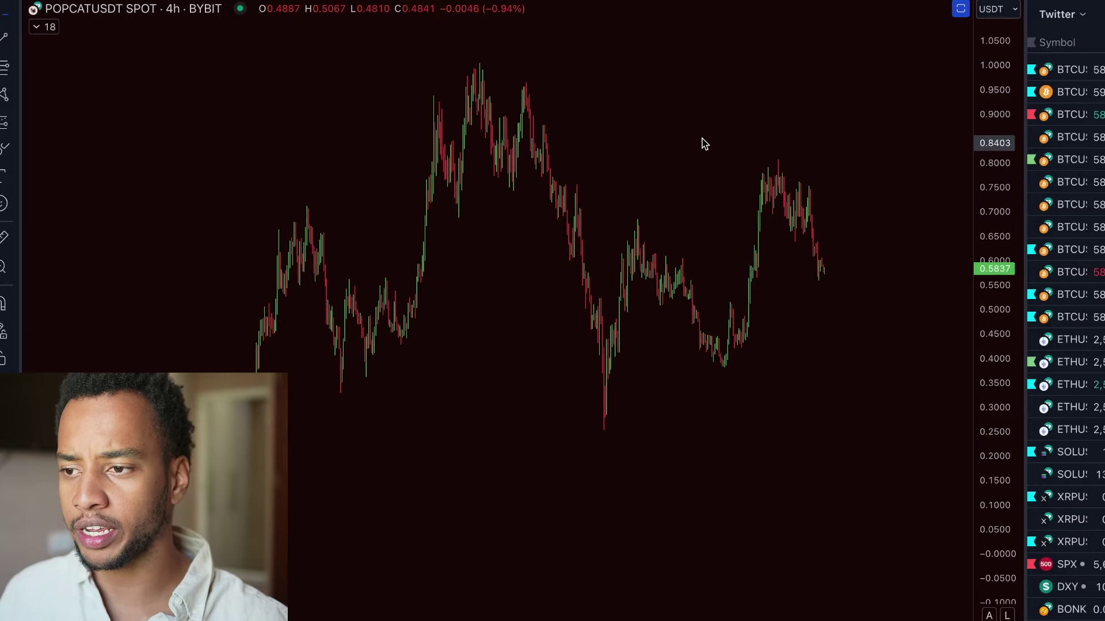
# Restore the RSI pane, add Bollinger Bands from an indicator search for bb and rsi, and close it.
pyautogui.doubleClick(659, 167)
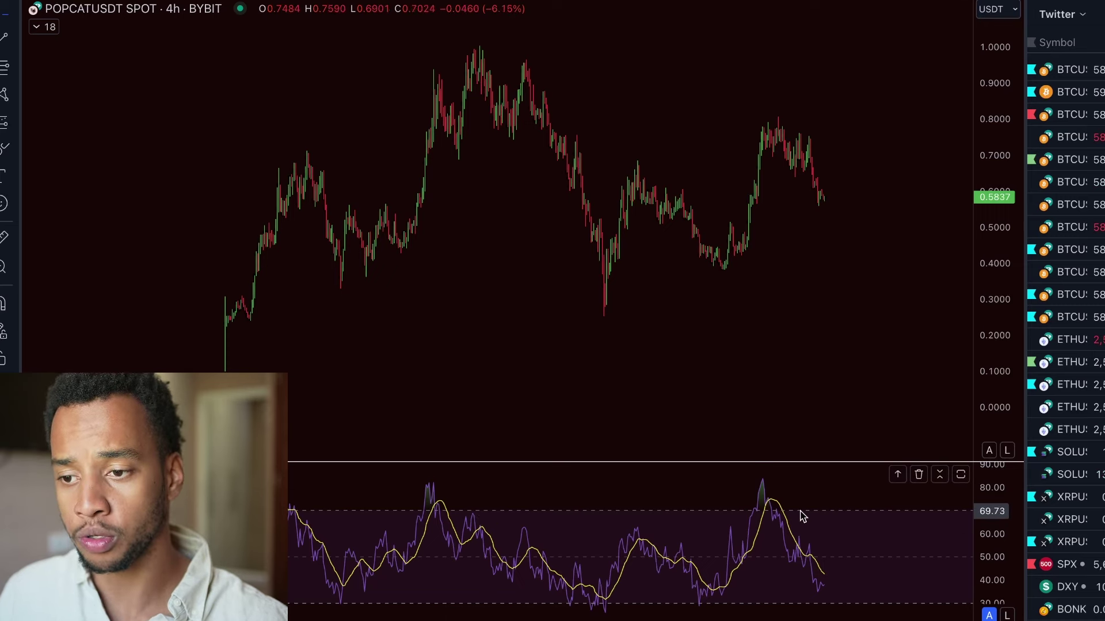
pyautogui.press('/')
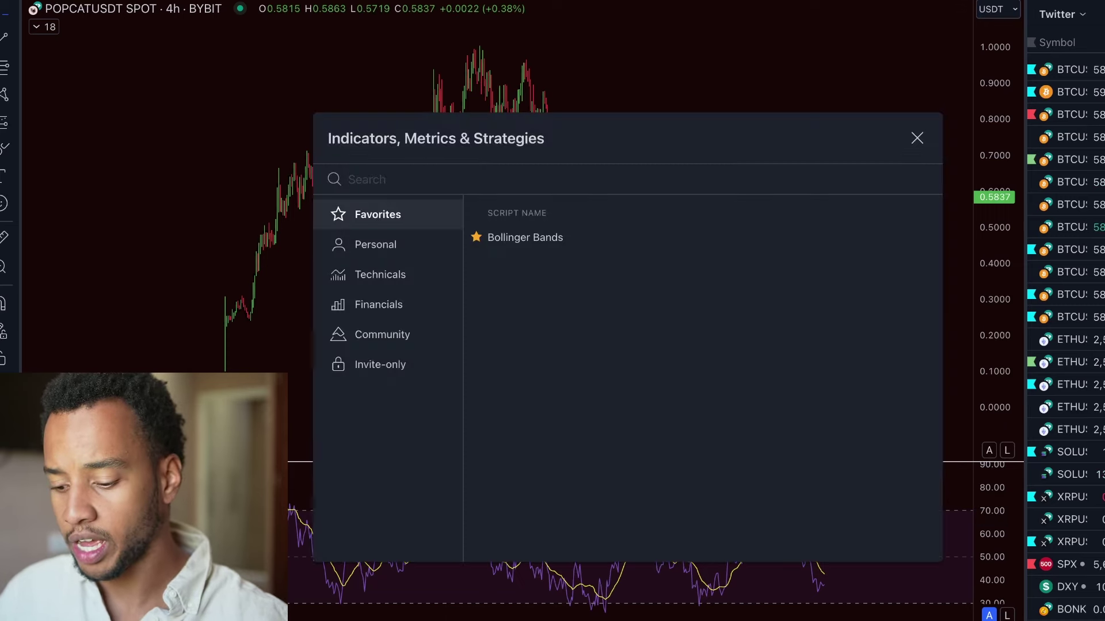
pyautogui.click(594, 246)
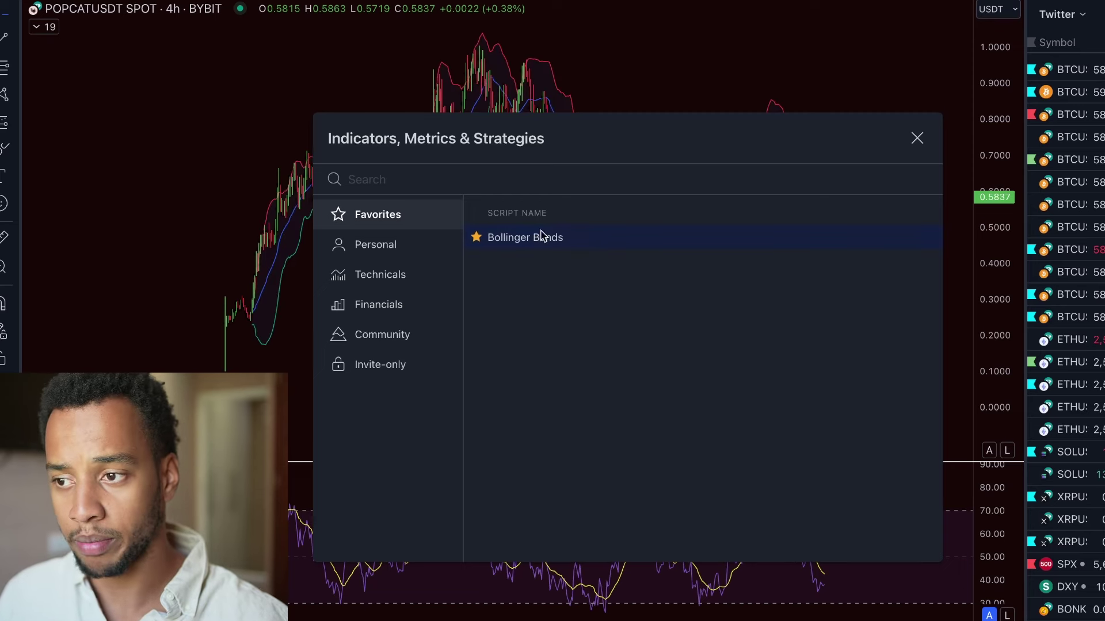
pyautogui.write('bb')
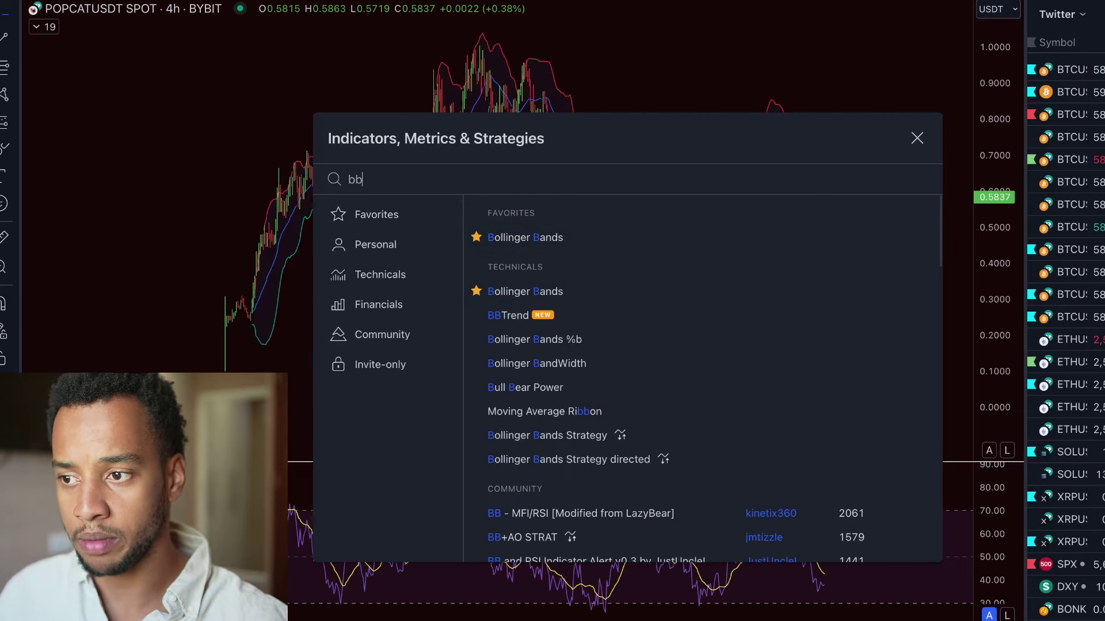
pyautogui.click(548, 246)
pyautogui.write('rsi')
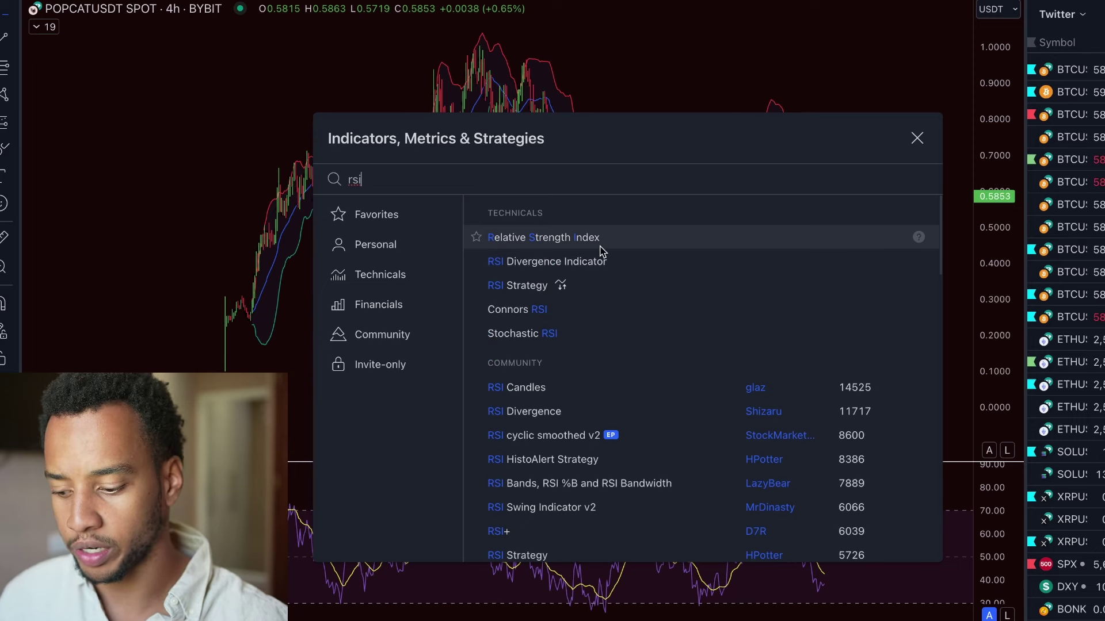
pyautogui.hotkey('ctrl', 'a')
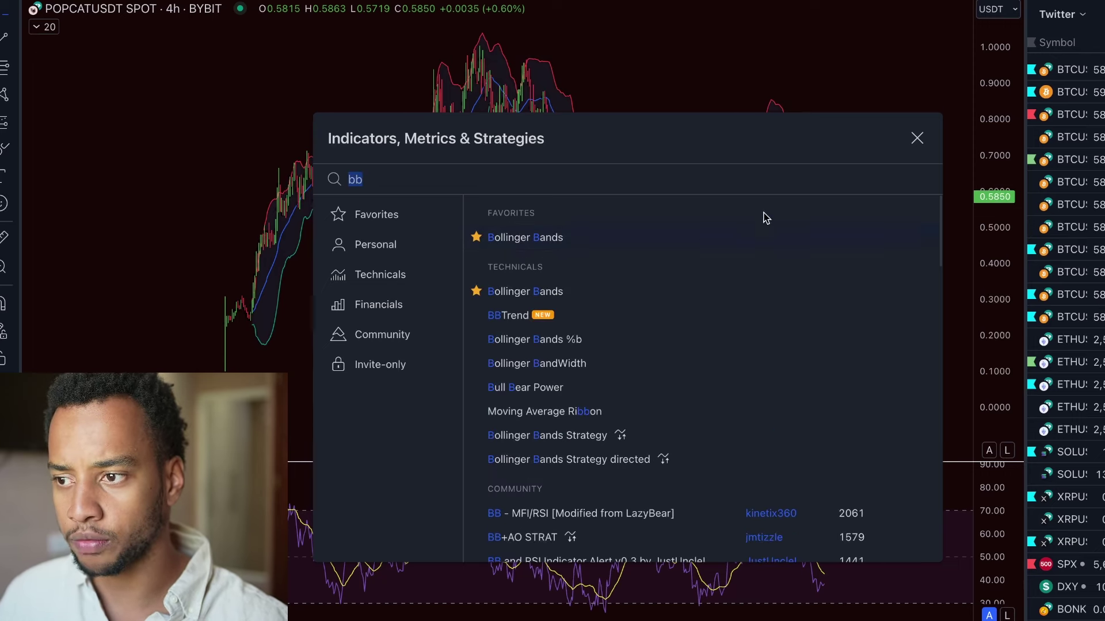
pyautogui.click(916, 138)
pyautogui.scroll(3, 793, 218)
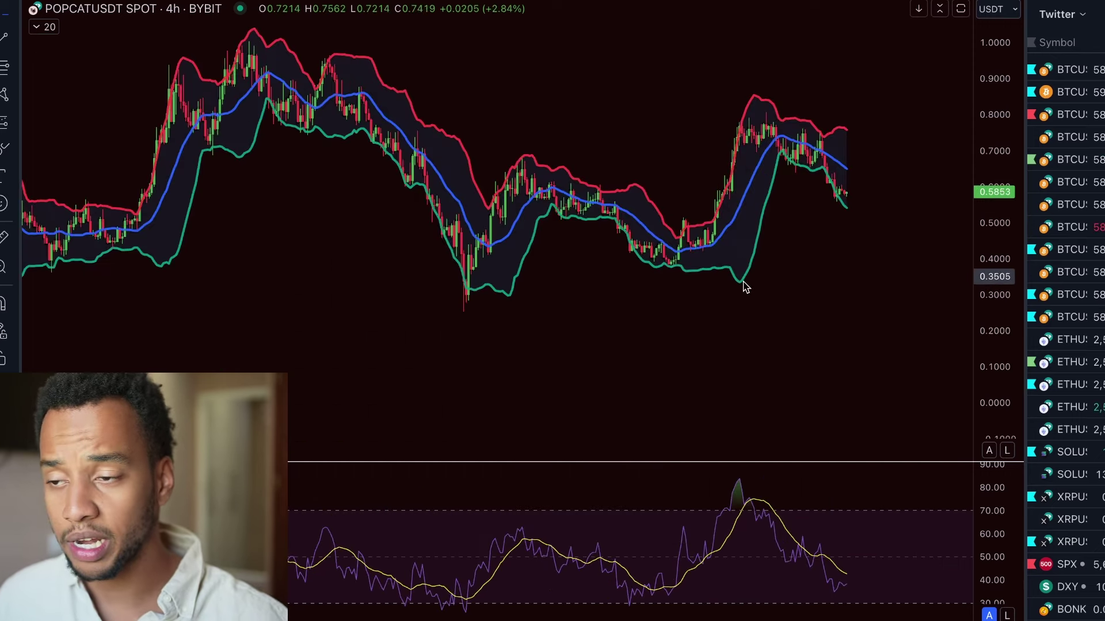
# Sketch a falling upper line and a rising lower line over the consolidation, plus an upward breakout arrow.
pyautogui.moveTo(789, 261); pyautogui.dragTo(842, 383)
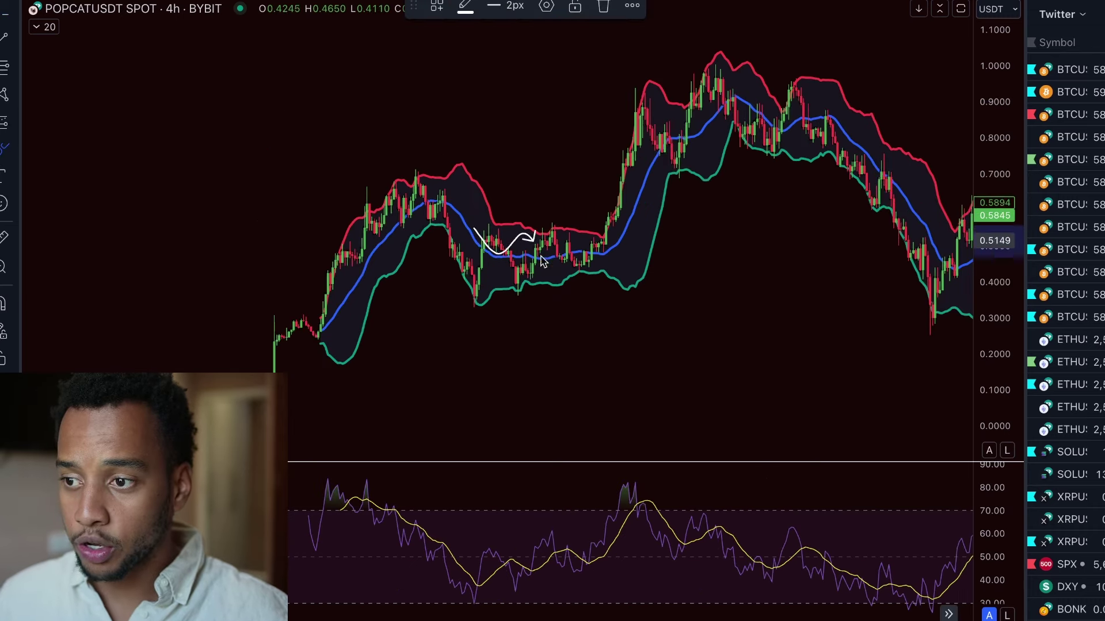
pyautogui.moveTo(474, 214); pyautogui.dragTo(601, 236)
pyautogui.moveTo(462, 311); pyautogui.dragTo(561, 286)
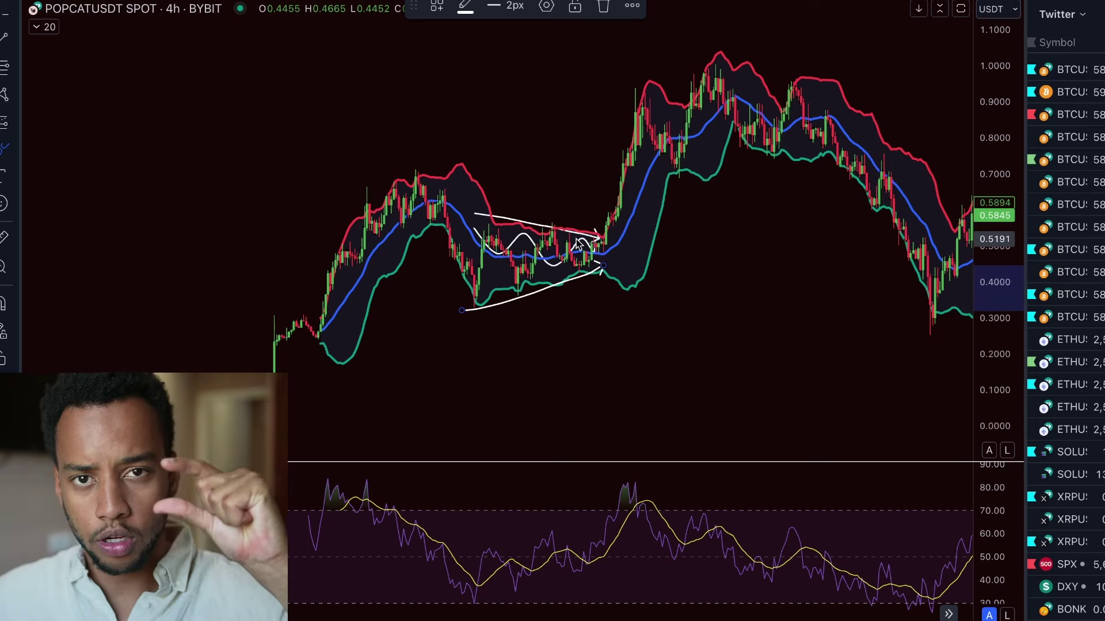
pyautogui.moveTo(602, 275)
pyautogui.mouseDown()
pyautogui.moveTo(621, 246)
pyautogui.moveTo(645, 104)
pyautogui.mouseUp()
pyautogui.hscroll(15, 420, 124)
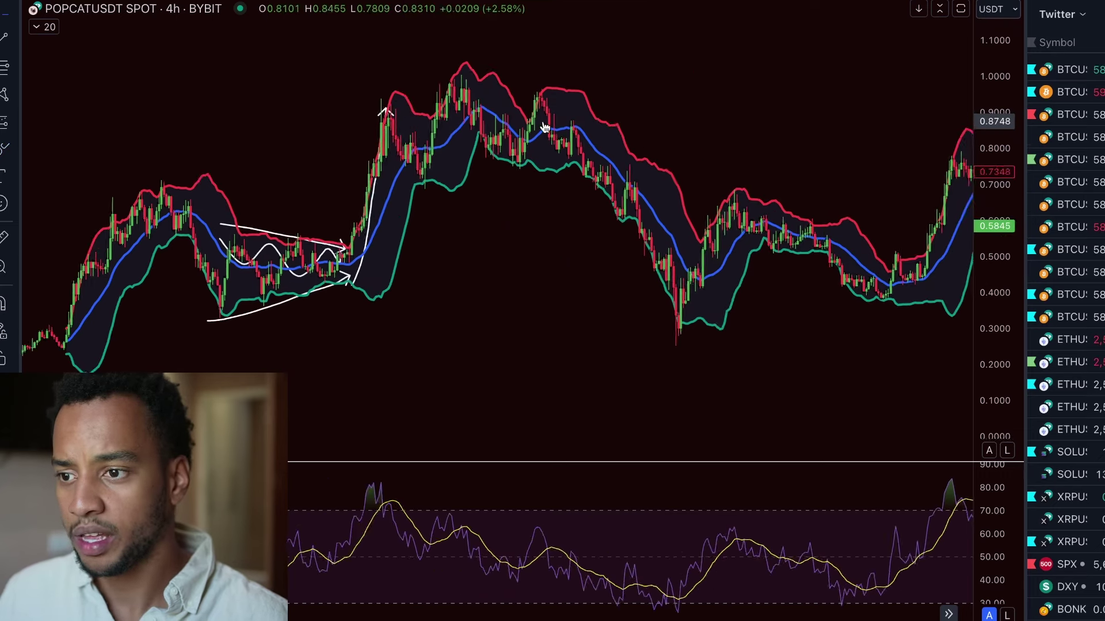
pyautogui.moveTo(477, 118); pyautogui.dragTo(461, 114)
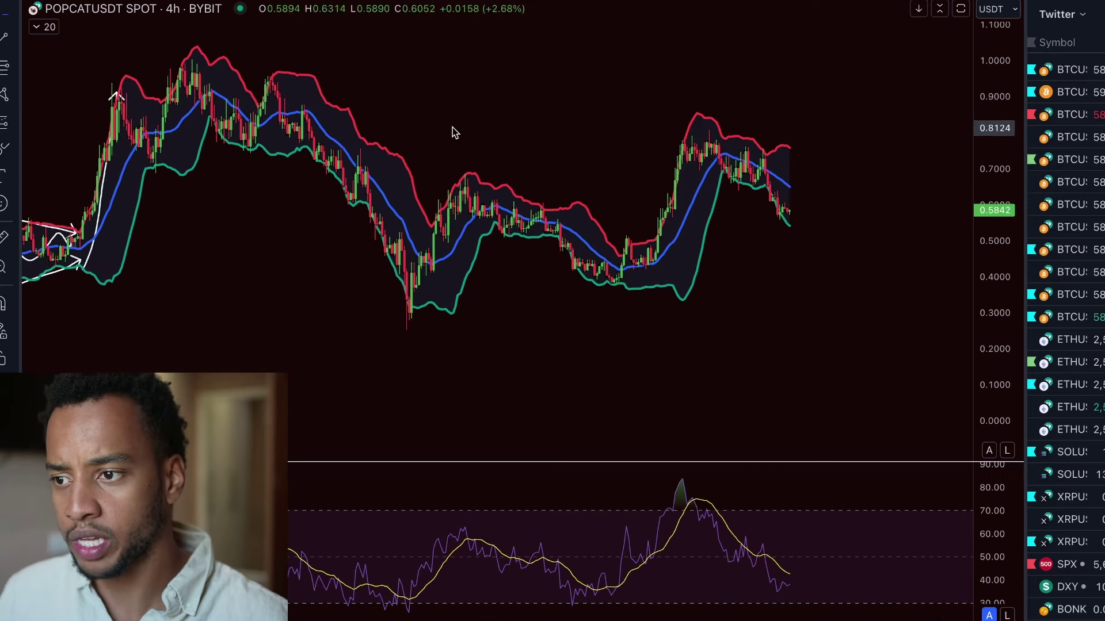
pyautogui.moveTo(477, 171); pyautogui.dragTo(560, 201)
pyautogui.moveTo(469, 250)
pyautogui.mouseDown()
pyautogui.moveTo(540, 242)
pyautogui.moveTo(578, 284)
pyautogui.mouseUp()
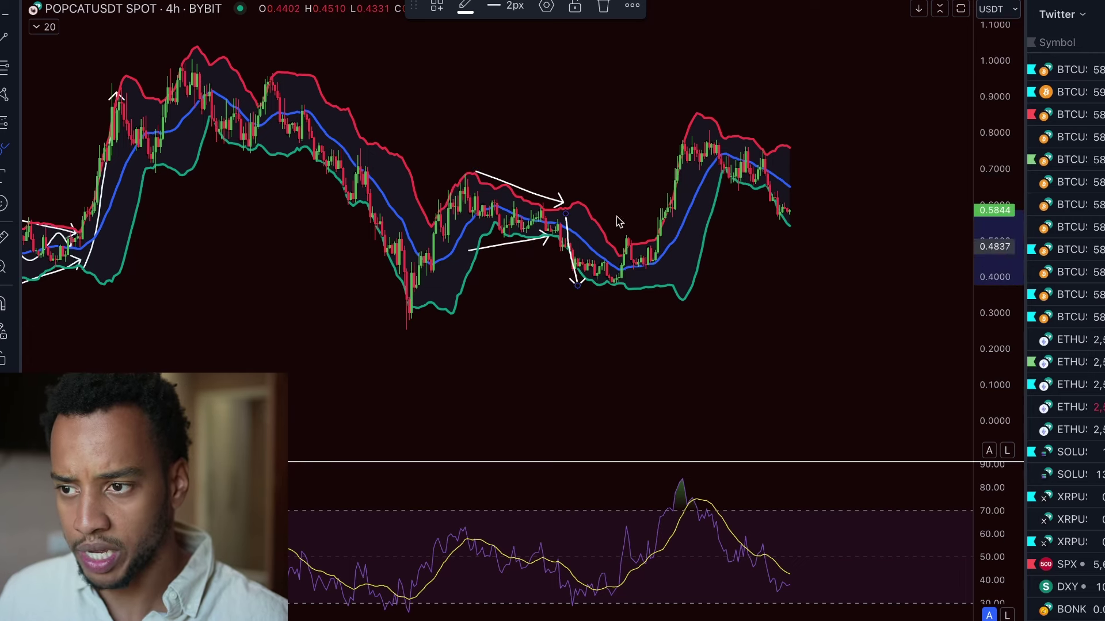
pyautogui.hscroll(2, 642, 260)
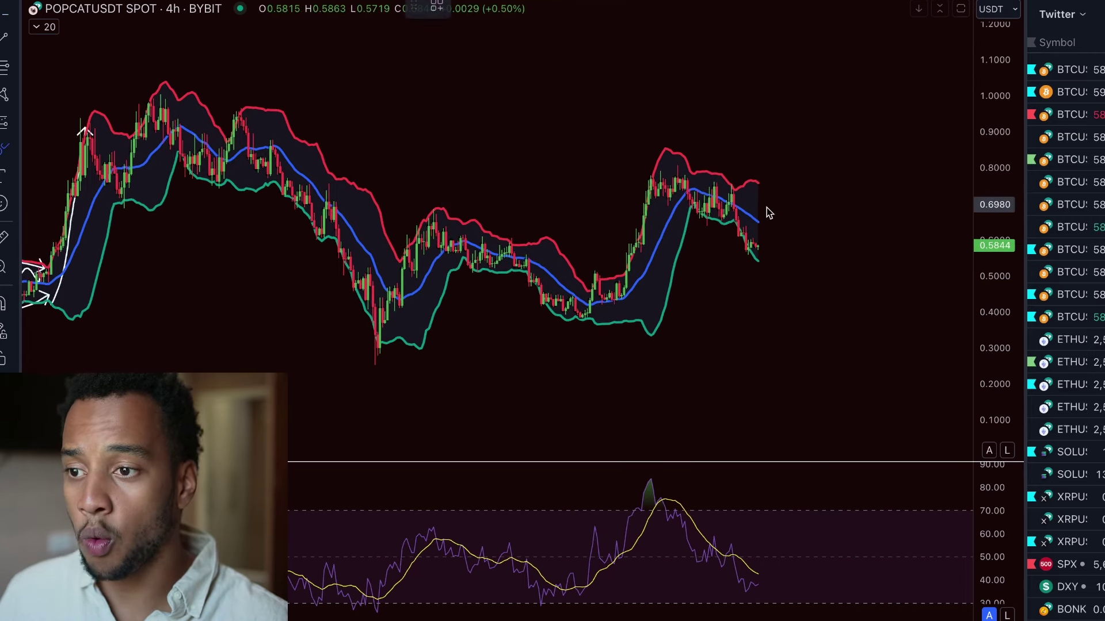
pyautogui.moveTo(742, 207)
pyautogui.mouseDown()
pyautogui.moveTo(751, 227)
pyautogui.moveTo(765, 221)
pyautogui.moveTo(724, 191)
pyautogui.mouseUp()
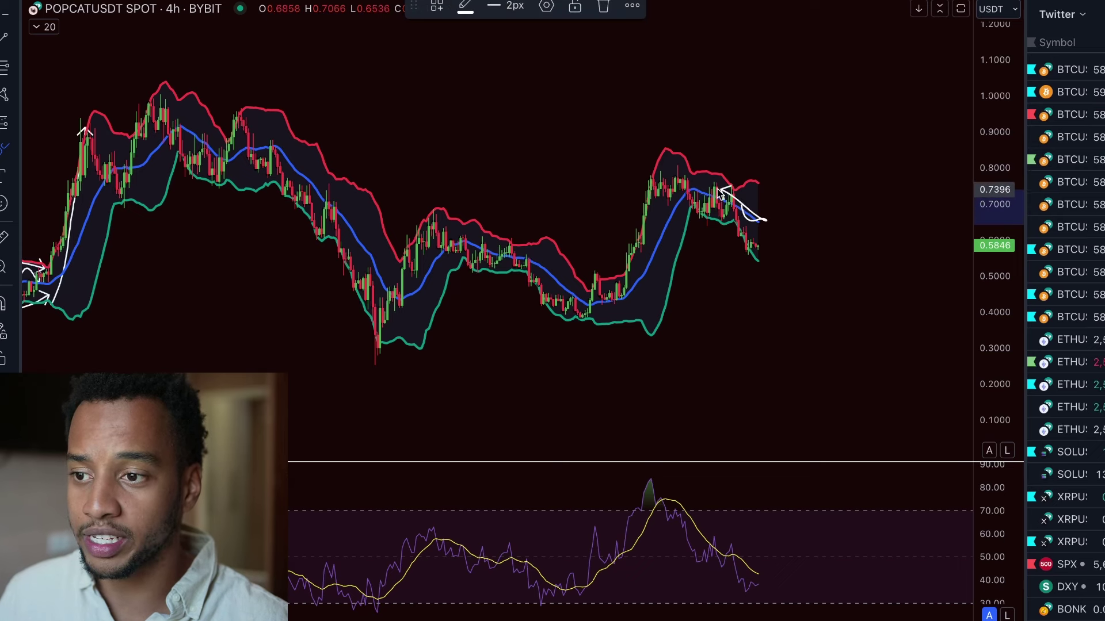
pyautogui.press('Delete')
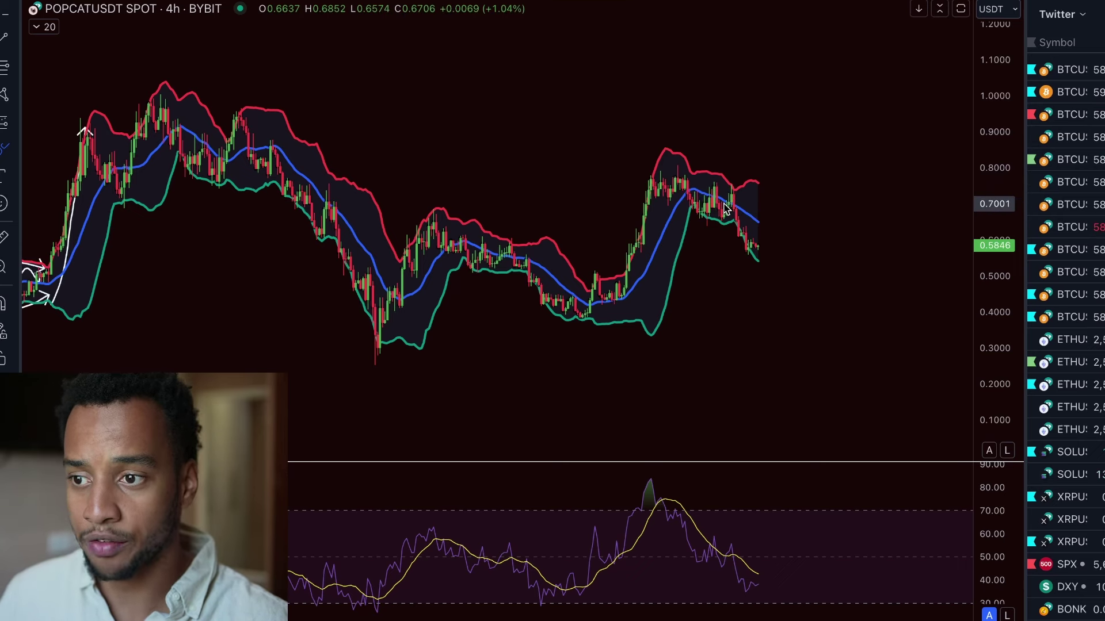
pyautogui.moveTo(730, 224)
pyautogui.mouseDown()
pyautogui.moveTo(742, 267)
pyautogui.moveTo(739, 236)
pyautogui.mouseUp()
pyautogui.press('Delete')
pyautogui.moveTo(729, 171)
pyautogui.mouseDown()
pyautogui.moveTo(762, 172)
pyautogui.moveTo(739, 193)
pyautogui.moveTo(726, 158)
pyautogui.mouseUp()
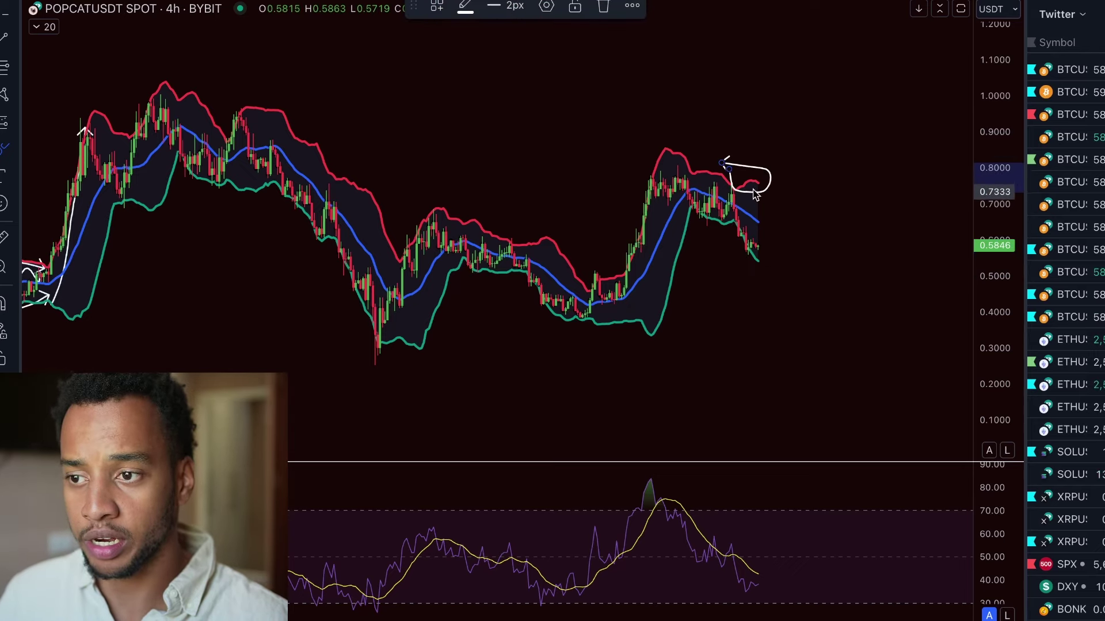
pyautogui.press('Delete')
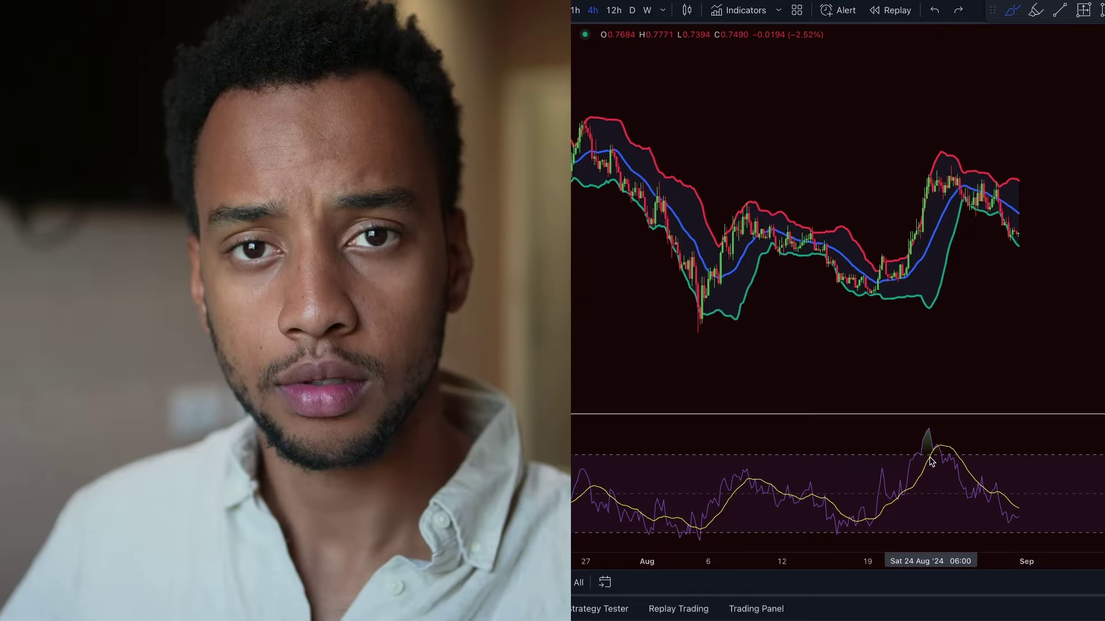
# With the Brush, circle the latest RSI dip near 35, then pan back to earlier dates.
pyautogui.click(916, 428)
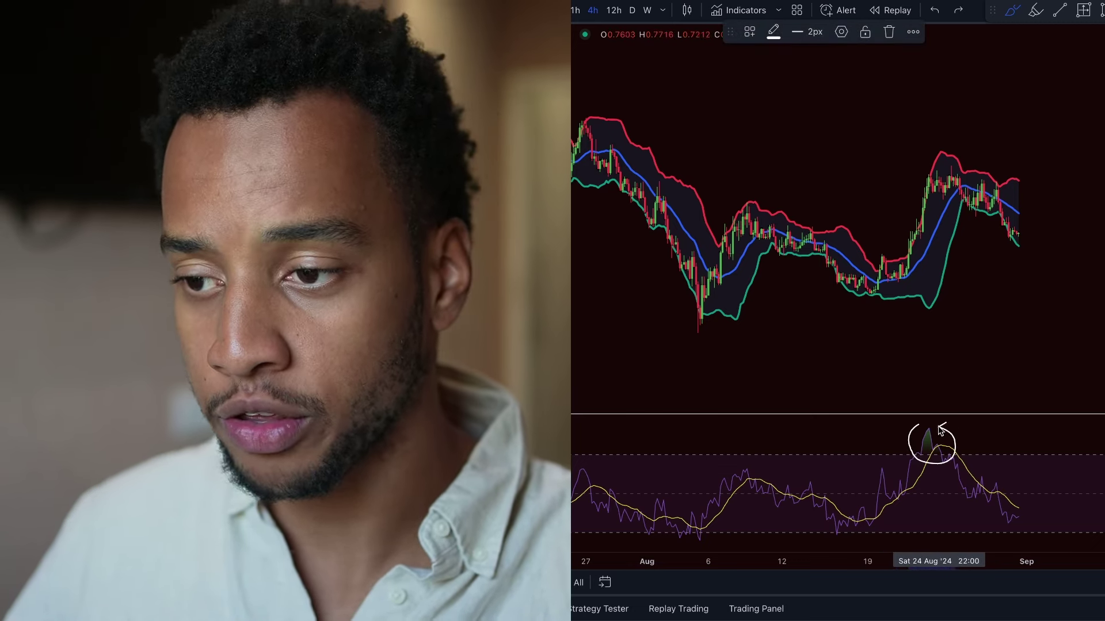
pyautogui.moveTo(1019, 519)
pyautogui.mouseDown()
pyautogui.moveTo(984, 532)
pyautogui.moveTo(1028, 541)
pyautogui.mouseUp()
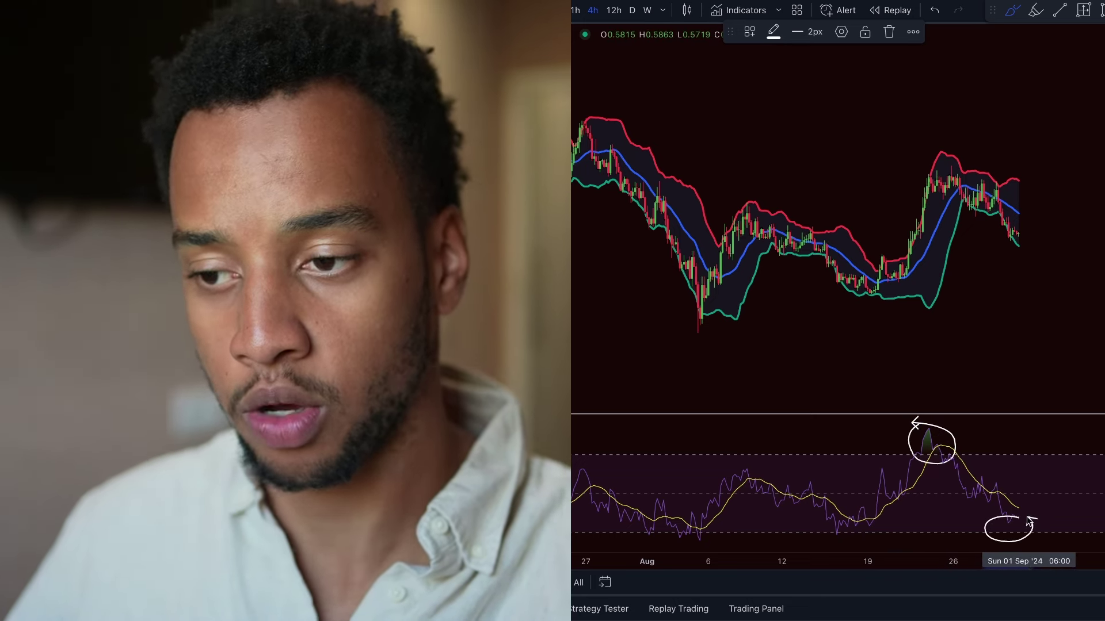
pyautogui.moveTo(673, 89)
pyautogui.mouseDown()
pyautogui.moveTo(829, 102)
pyautogui.moveTo(813, 87)
pyautogui.moveTo(966, 141)
pyautogui.moveTo(811, 440)
pyautogui.mouseUp()
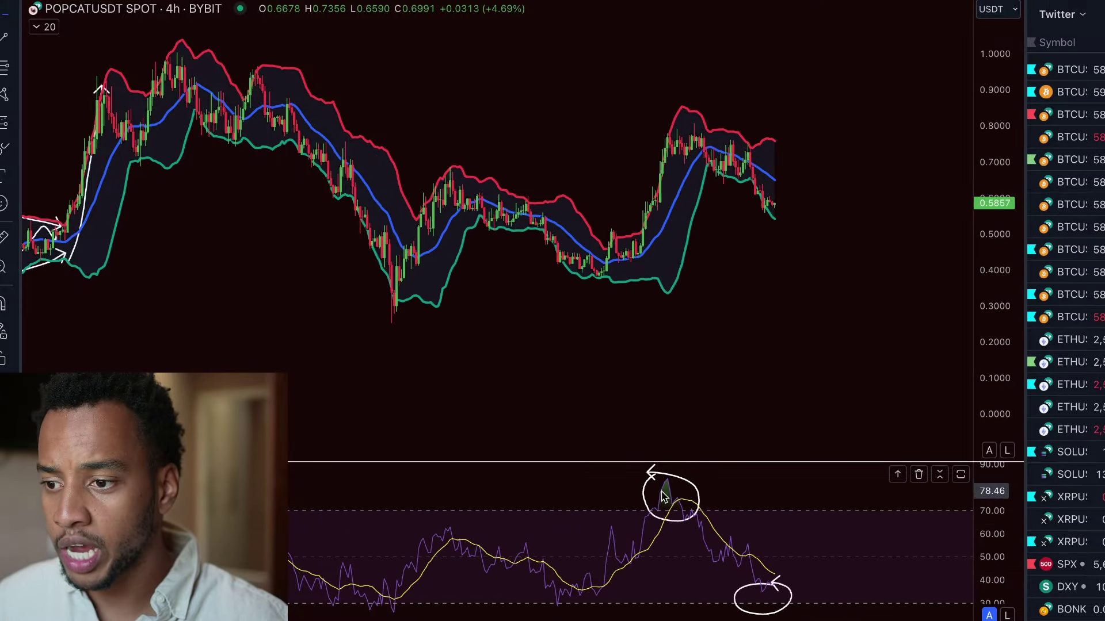
# Brush-circle the price peak matching the RSI peak, the earlier RSI low near 30 and the price low near 0.29.
pyautogui.click(4, 149)
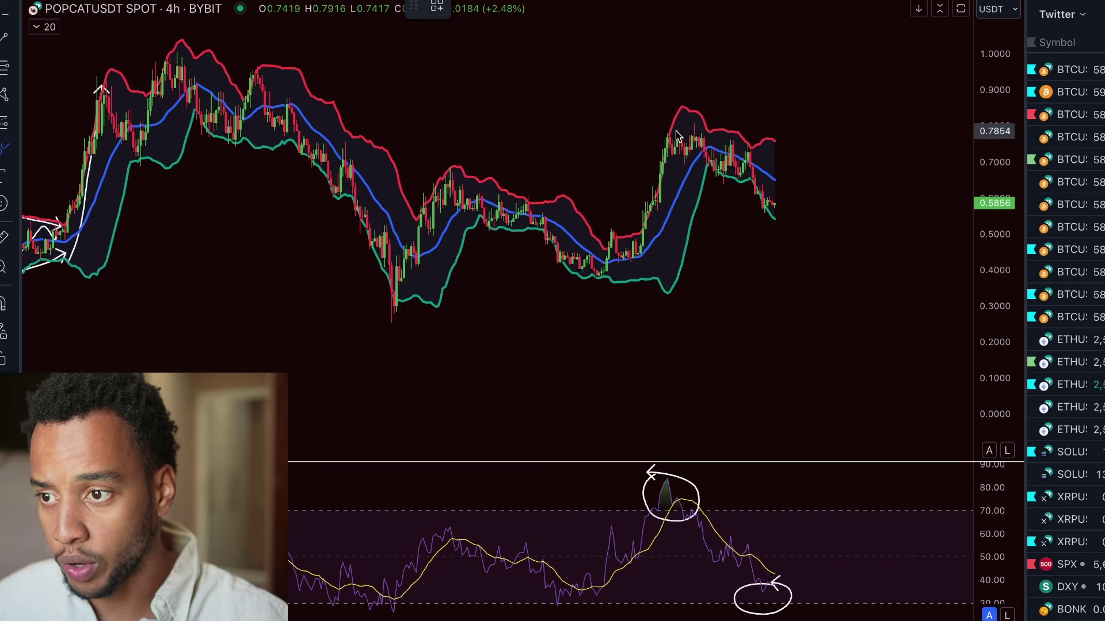
pyautogui.moveTo(677, 136)
pyautogui.mouseDown()
pyautogui.moveTo(659, 138)
pyautogui.moveTo(676, 129)
pyautogui.moveTo(670, 147)
pyautogui.mouseUp()
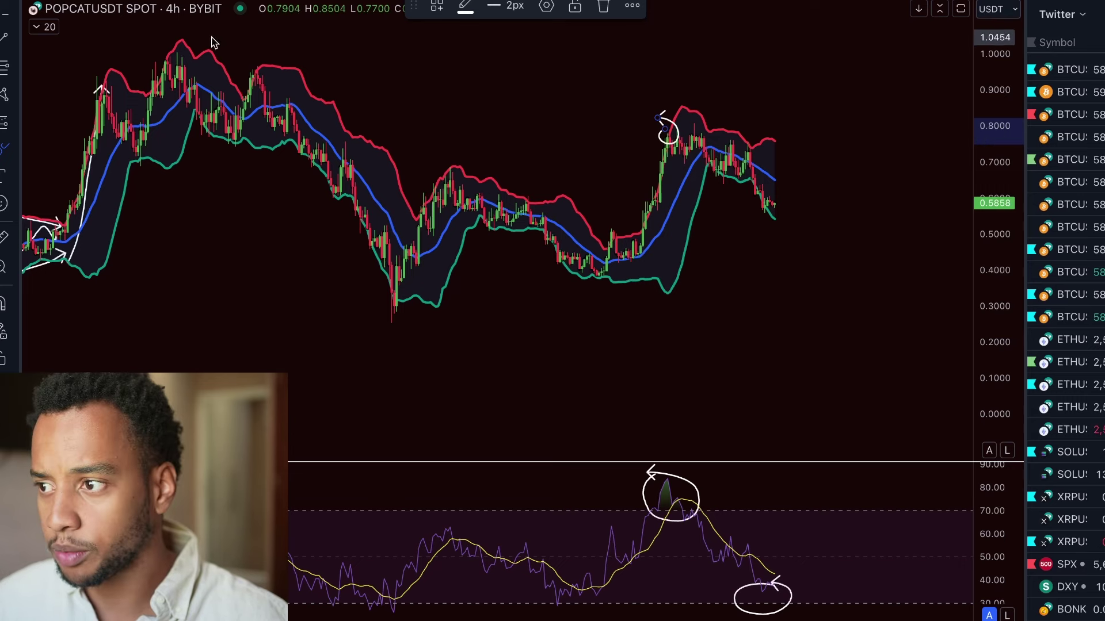
pyautogui.keyDown('shift'); pyautogui.click(671, 133); pyautogui.keyUp('shift')
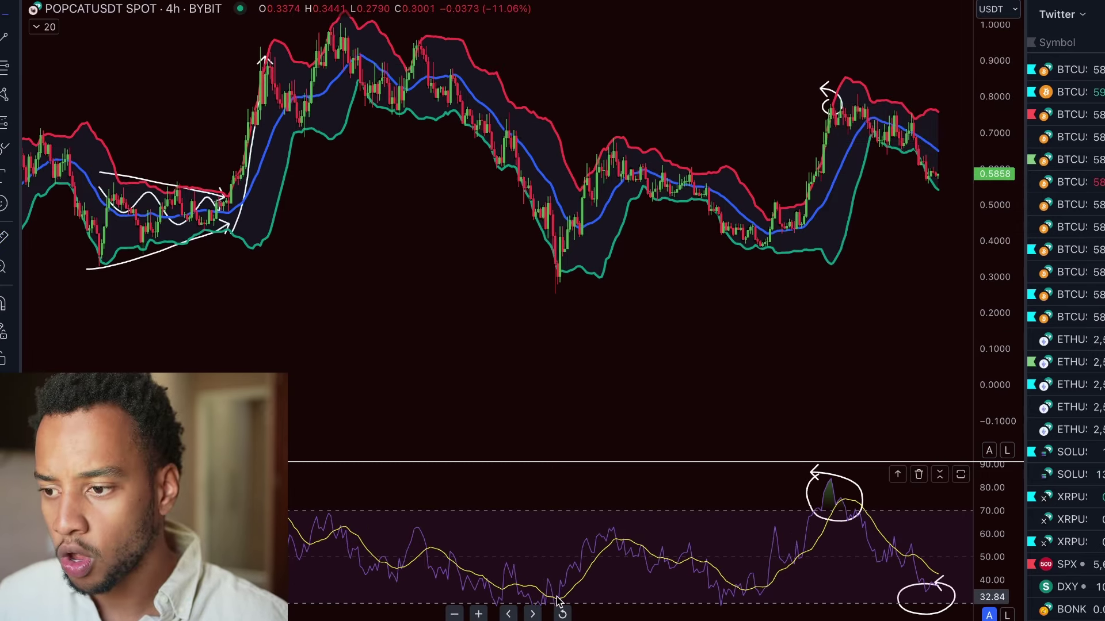
pyautogui.hotkey('alt', 'b')
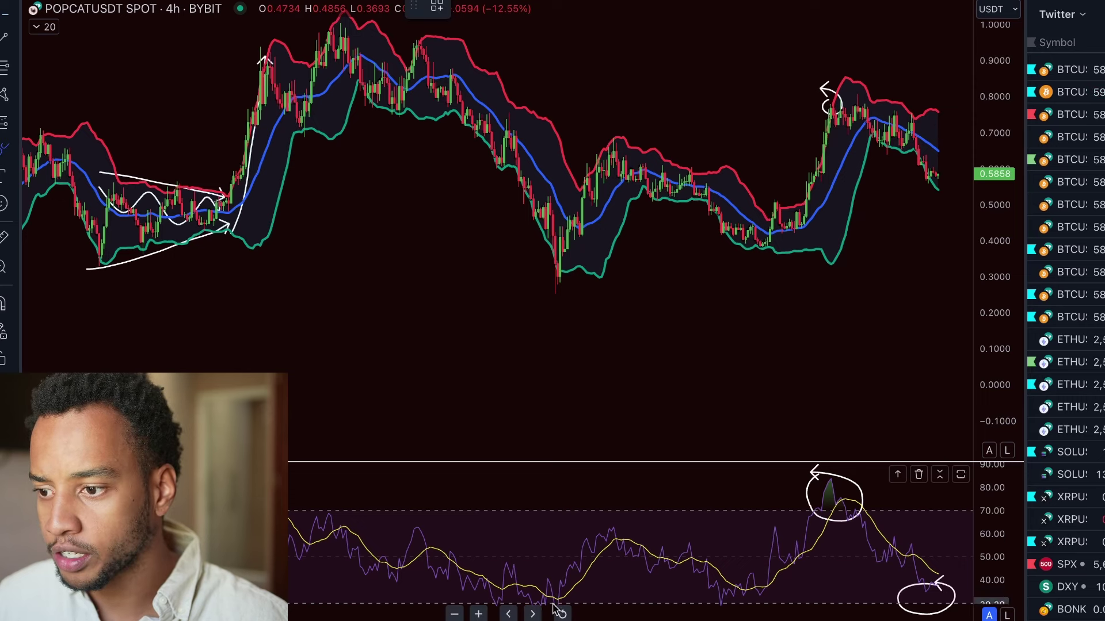
pyautogui.moveTo(557, 599)
pyautogui.mouseDown()
pyautogui.moveTo(542, 611)
pyautogui.moveTo(552, 593)
pyautogui.mouseUp()
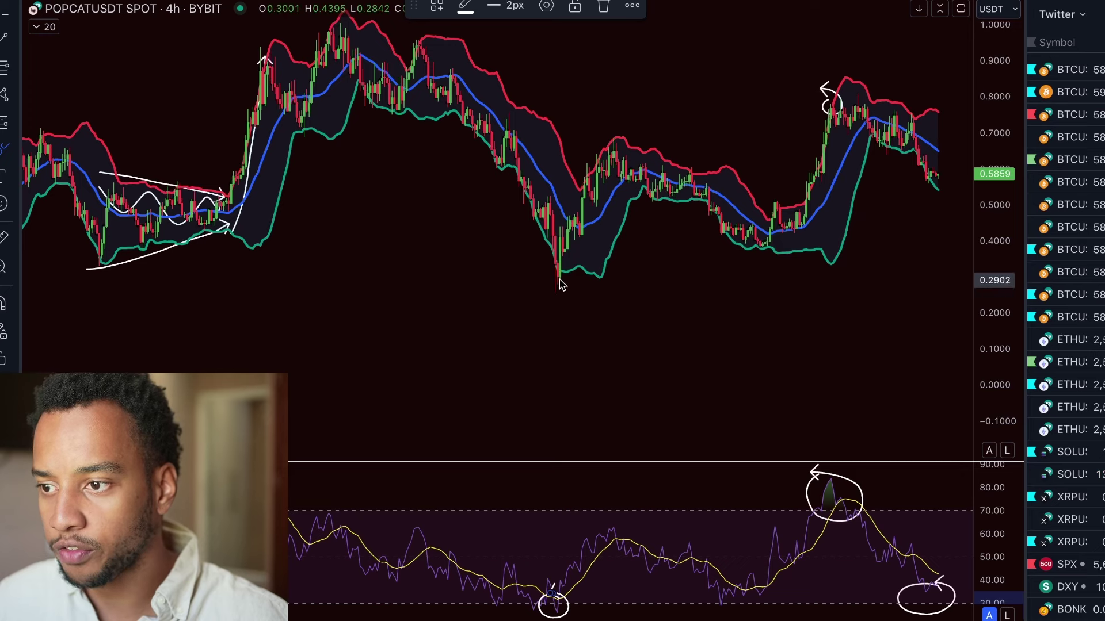
pyautogui.moveTo(558, 282)
pyautogui.mouseDown()
pyautogui.moveTo(530, 293)
pyautogui.moveTo(557, 279)
pyautogui.mouseUp()
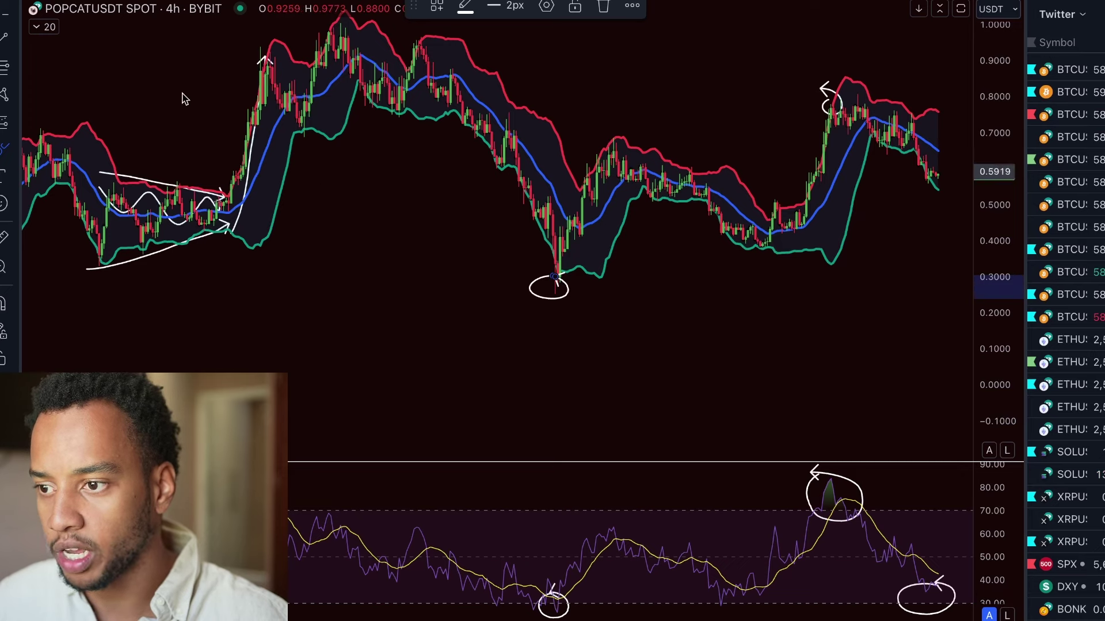
# Measure the 164.15% rise upward from the circled price low.
pyautogui.click(3, 23)
pyautogui.moveTo(536, 327); pyautogui.dragTo(510, 345)
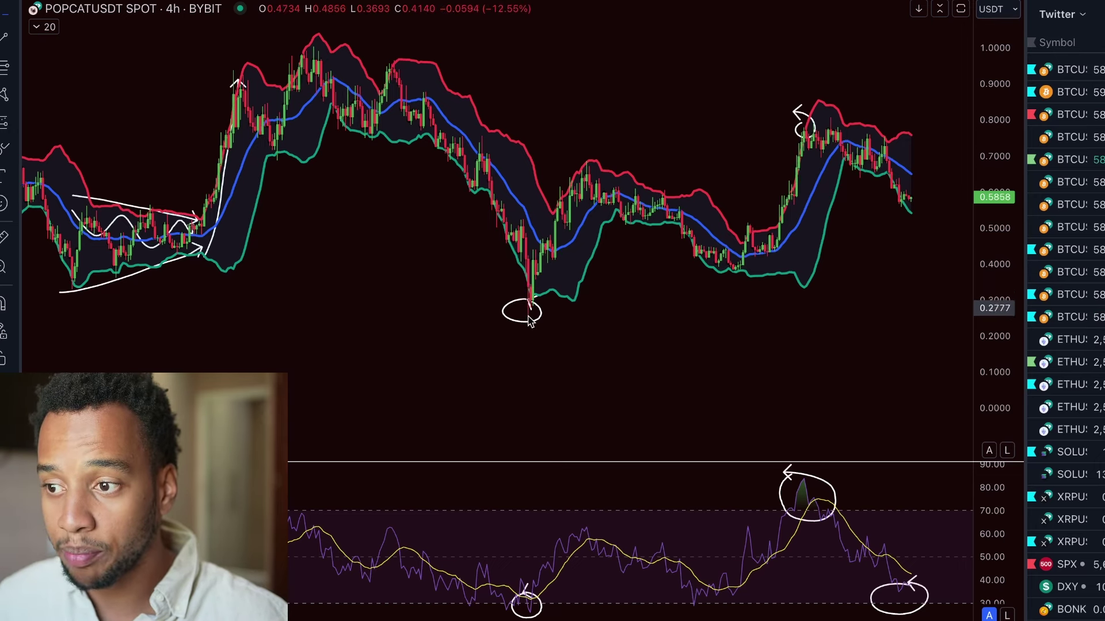
pyautogui.moveTo(528, 305); pyautogui.dragTo(535, 307)
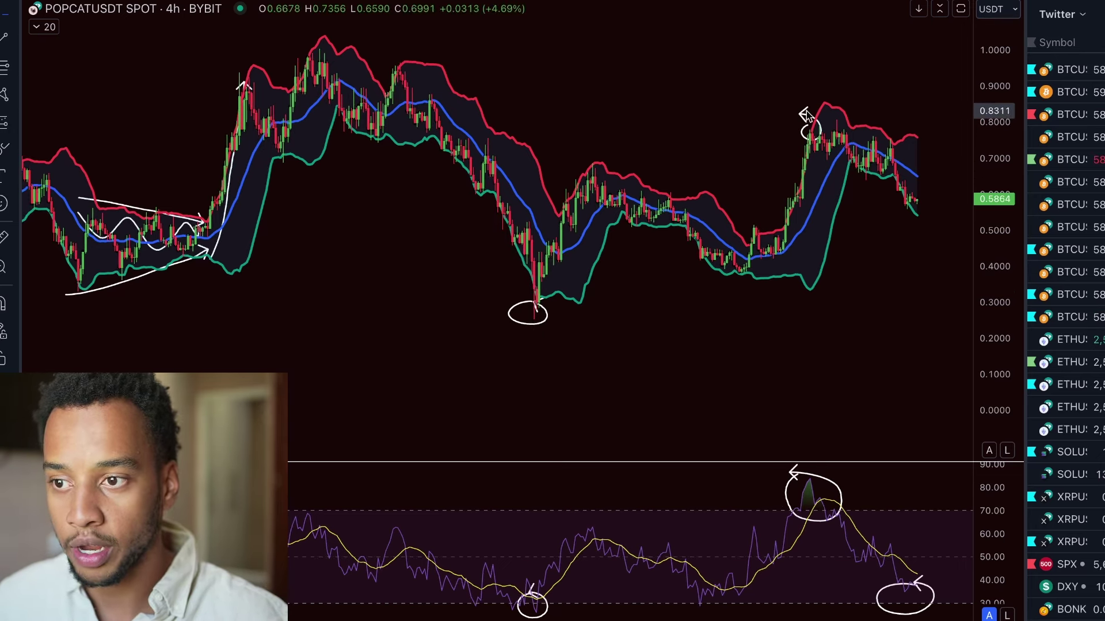
pyautogui.moveTo(737, 113); pyautogui.dragTo(733, 117)
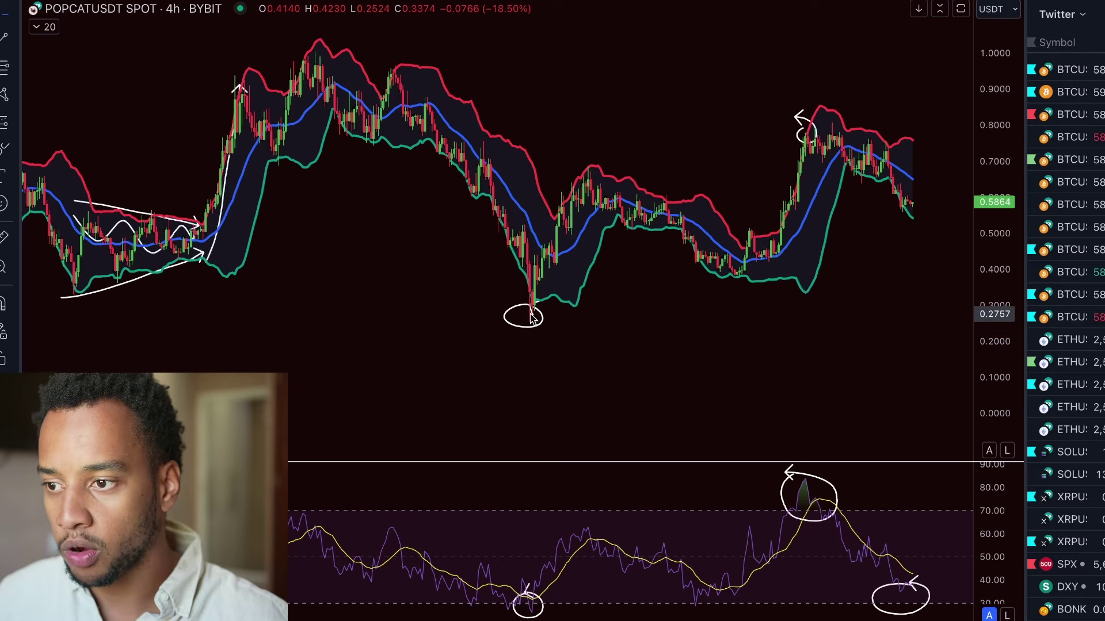
pyautogui.keyDown('shift'); pyautogui.click(531, 317); pyautogui.keyUp('shift')
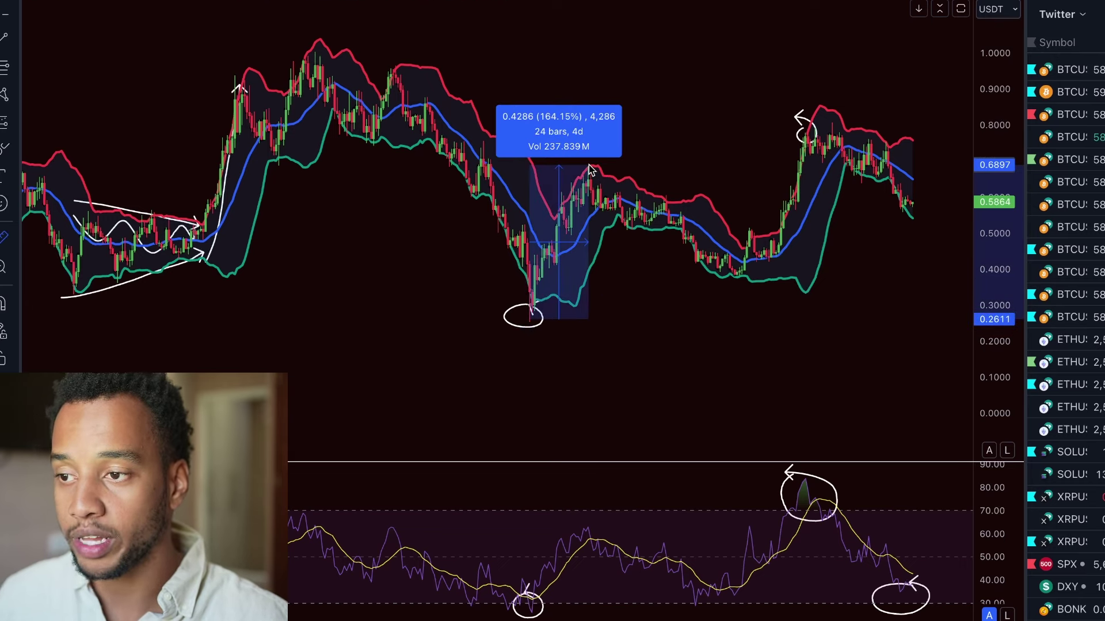